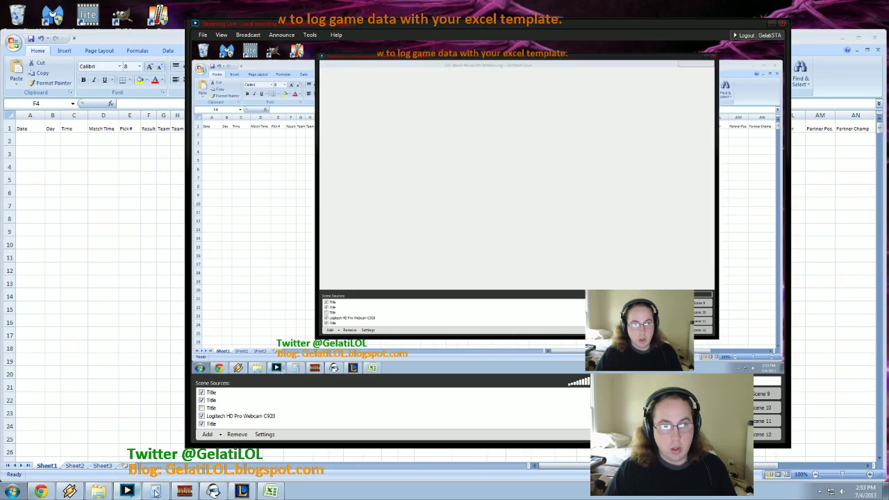
# Step: Enter the date 7/4/2013, day Th and time 14:55 in row 2 of the Solo Queue Advanced Statistics Log
pyautogui.click(135, 254)
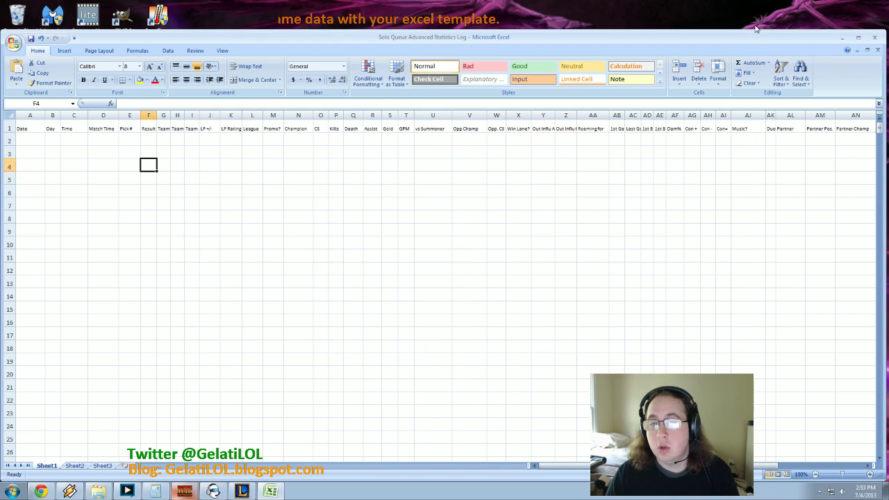
pyautogui.moveTo(774, 34); pyautogui.dragTo(781, 6)
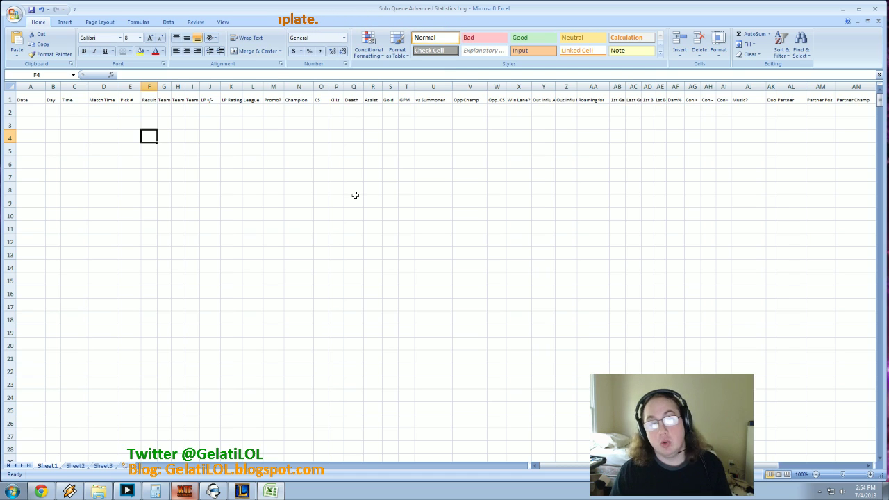
pyautogui.click(26, 111)
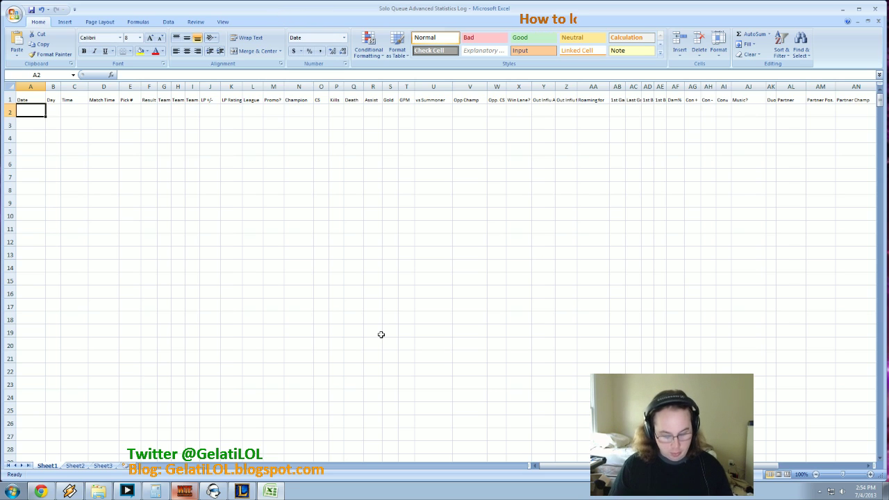
pyautogui.write('7/4/2013')
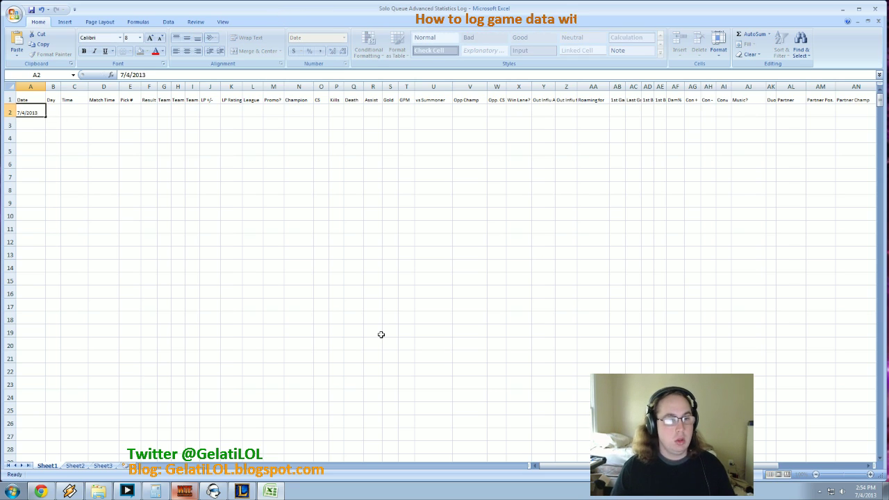
pyautogui.press('Tab')
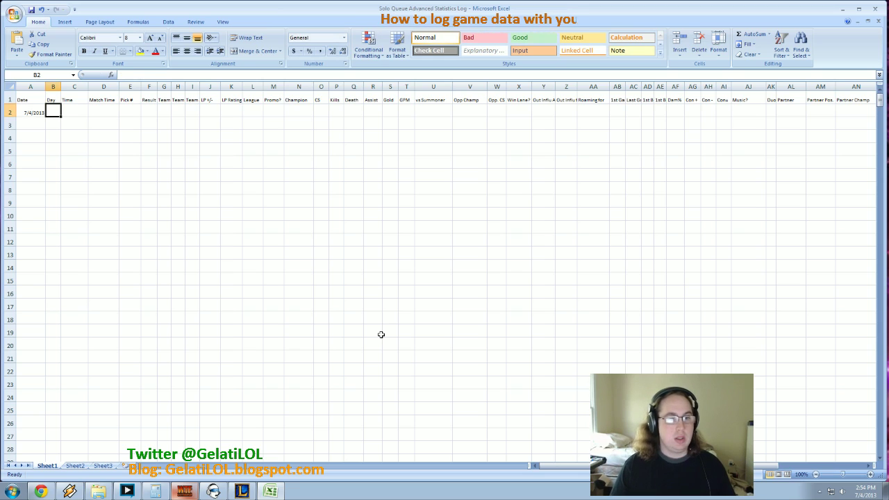
pyautogui.write('Th')
pyautogui.press('Tab')
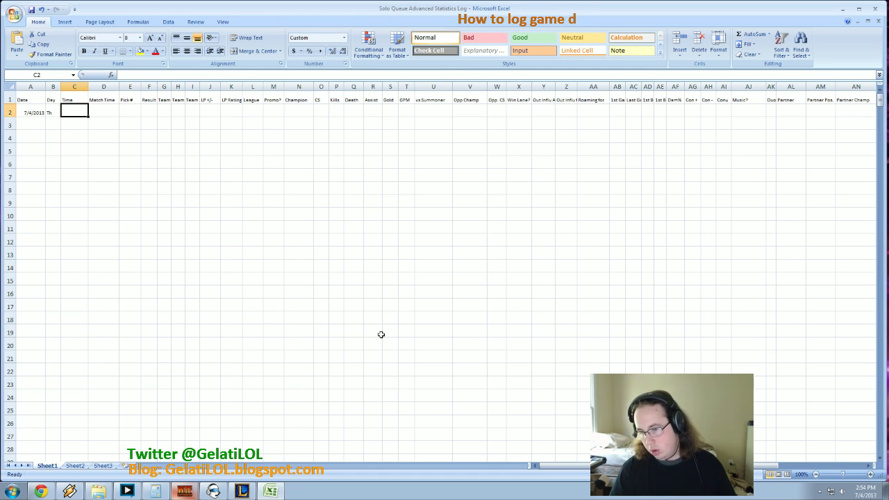
pyautogui.write('14:55')
pyautogui.press('Tab')
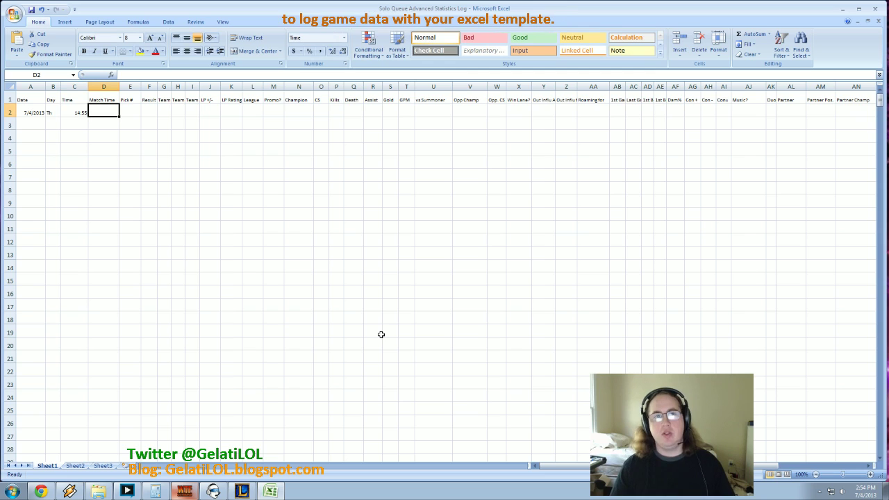
# Step: Record a match time of 31:35, pick number 4 and result W in row 2
pyautogui.write('31:3')
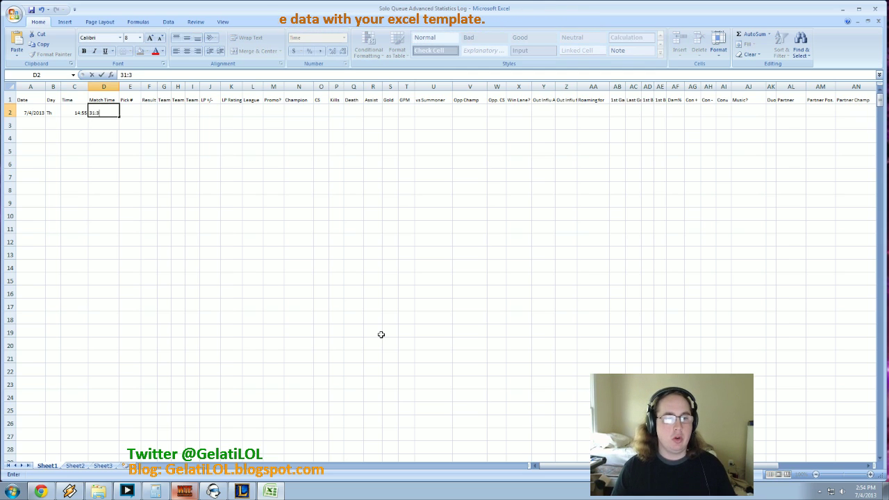
pyautogui.write('5')
pyautogui.press('Tab')
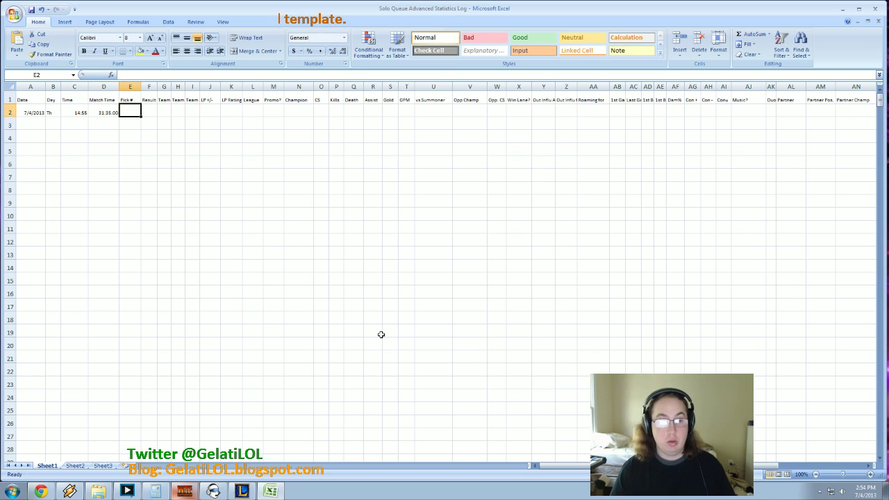
pyautogui.write('4')
pyautogui.press('Tab')
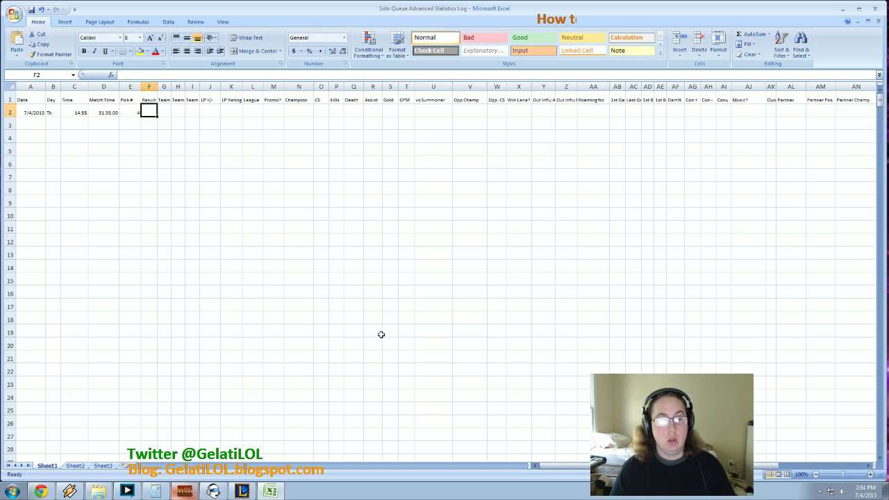
pyautogui.write('W')
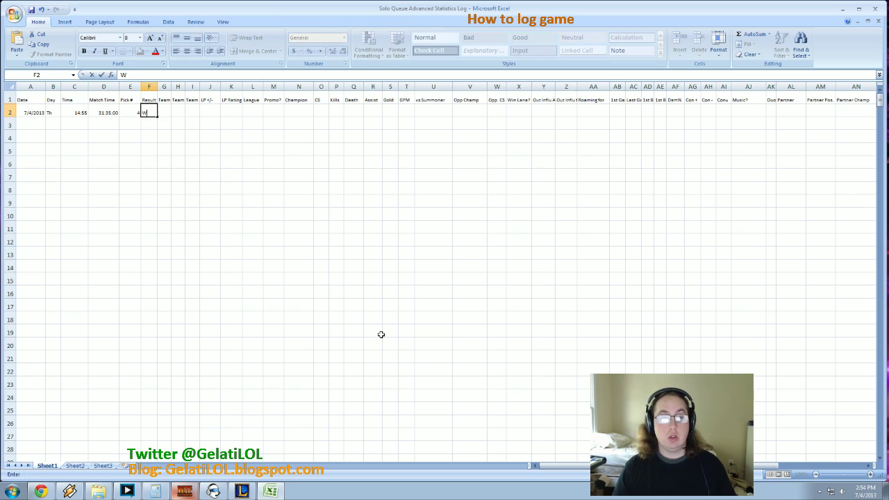
pyautogui.press('Tab')
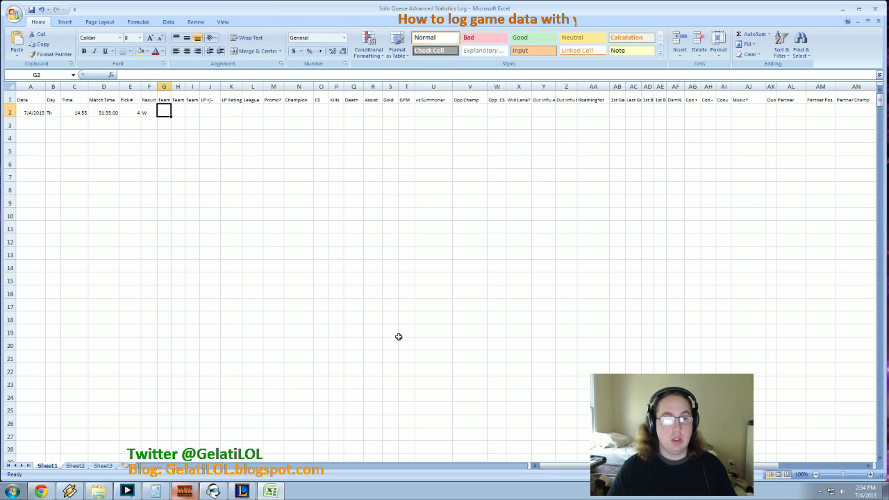
# Step: Check the full Team column headers and enter 30, 20 and 70 in G2:I2, from Team Kills to Team Assist
pyautogui.click(162, 100)
pyautogui.moveTo(163, 100)
pyautogui.mouseDown()
pyautogui.moveTo(192, 97)
pyautogui.moveTo(162, 97)
pyautogui.mouseUp()
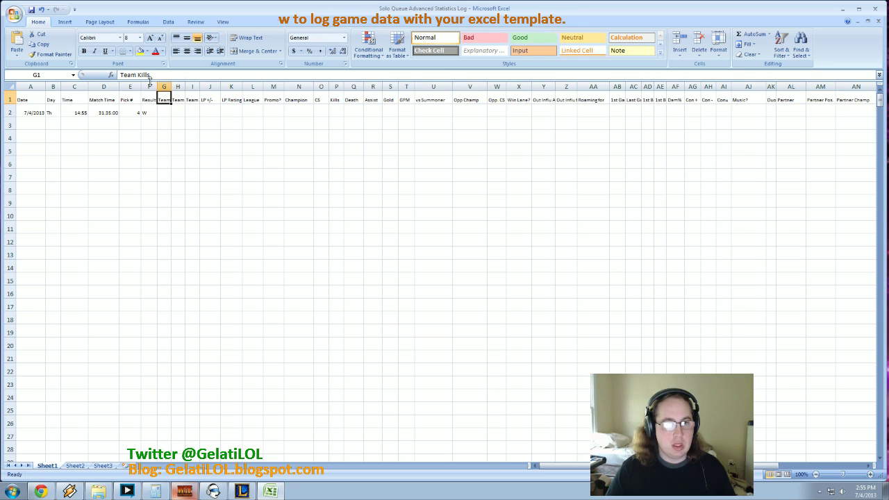
pyautogui.click(182, 99)
pyautogui.click(194, 100)
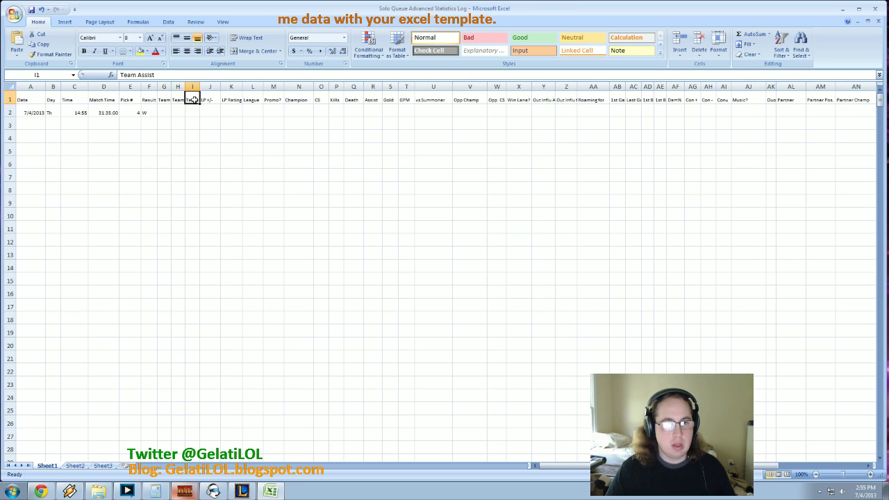
pyautogui.click(160, 111)
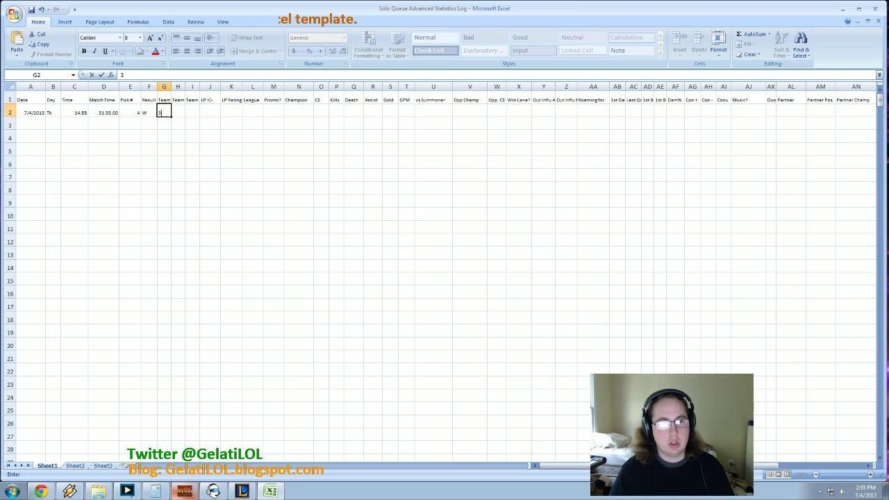
pyautogui.write('30')
pyautogui.press('Tab')
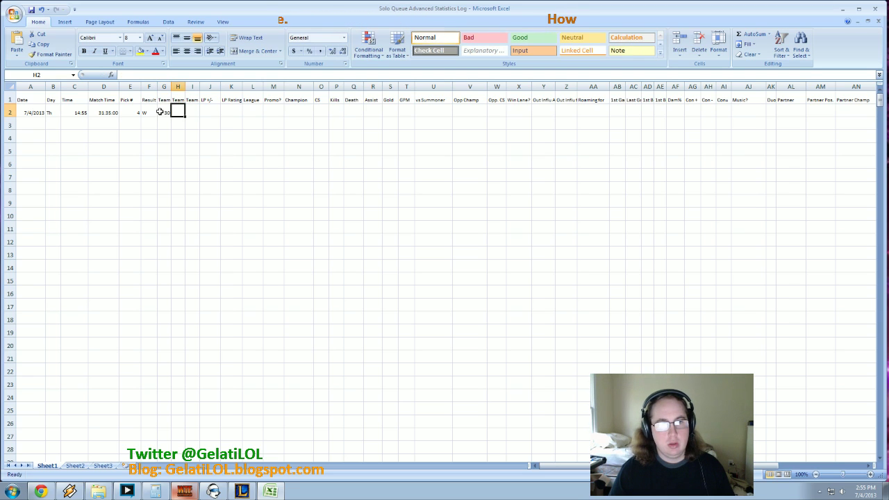
pyautogui.write('20')
pyautogui.press('Tab')
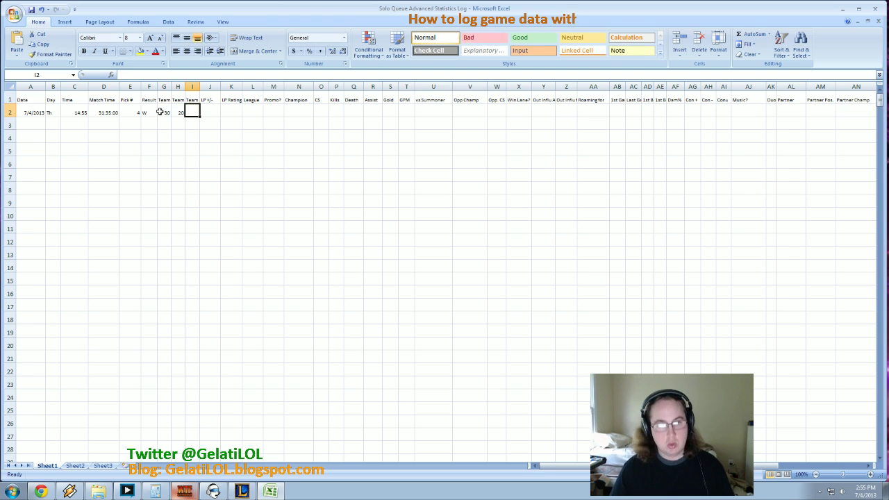
pyautogui.write('70')
pyautogui.press('Tab')
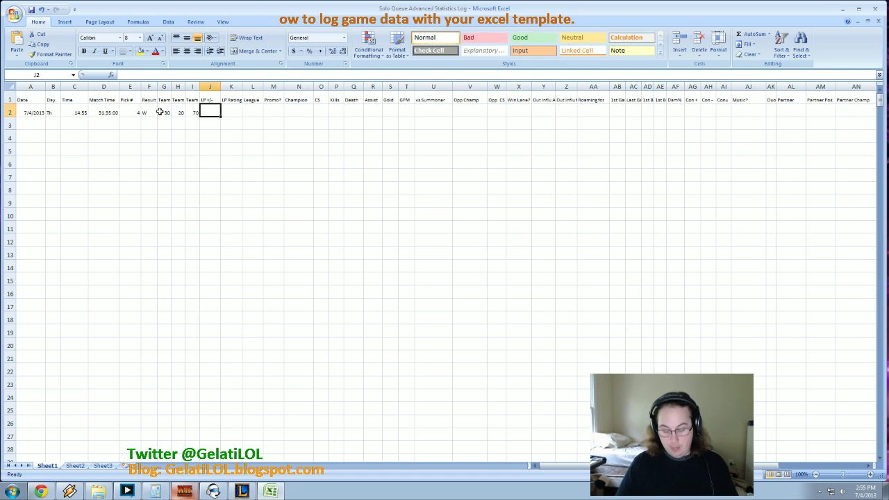
# Step: Fill in LP +/- as +15, LP Rating as 47 and League as Plat V in row 2
pyautogui.write('+')
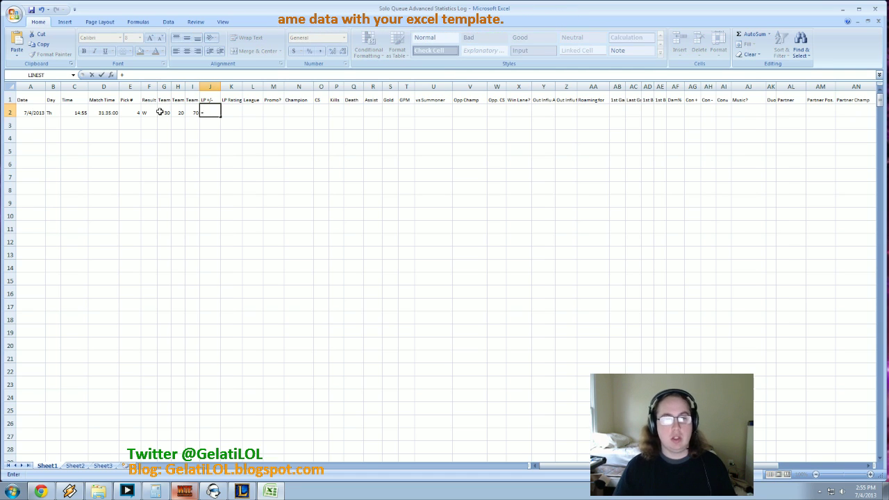
pyautogui.write('15')
pyautogui.press('Tab')
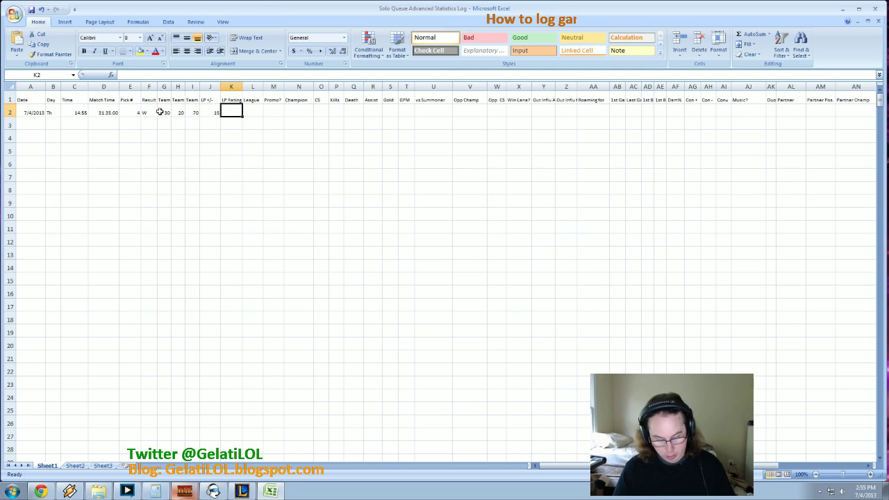
pyautogui.write('47')
pyautogui.press('Tab')
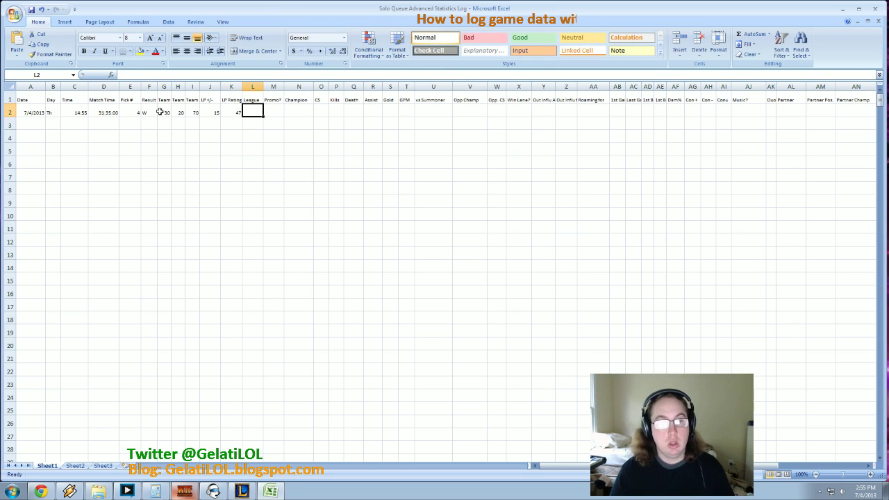
pyautogui.write('Plat V')
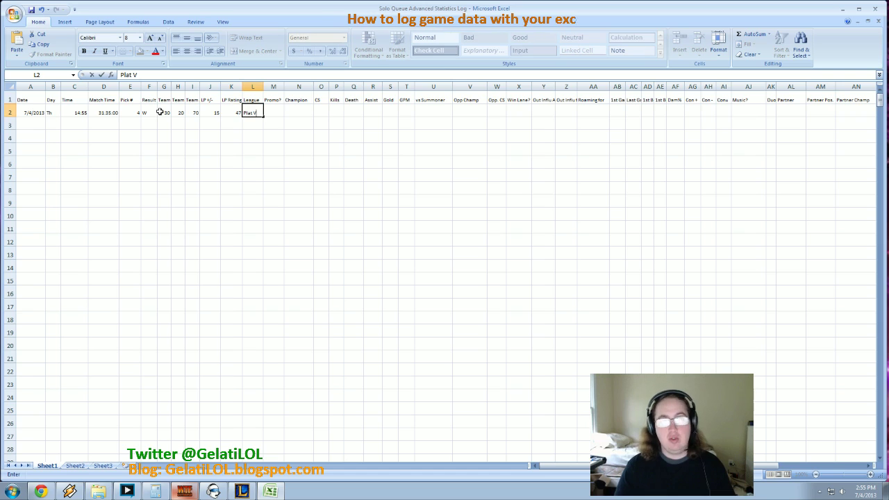
pyautogui.press('Tab')
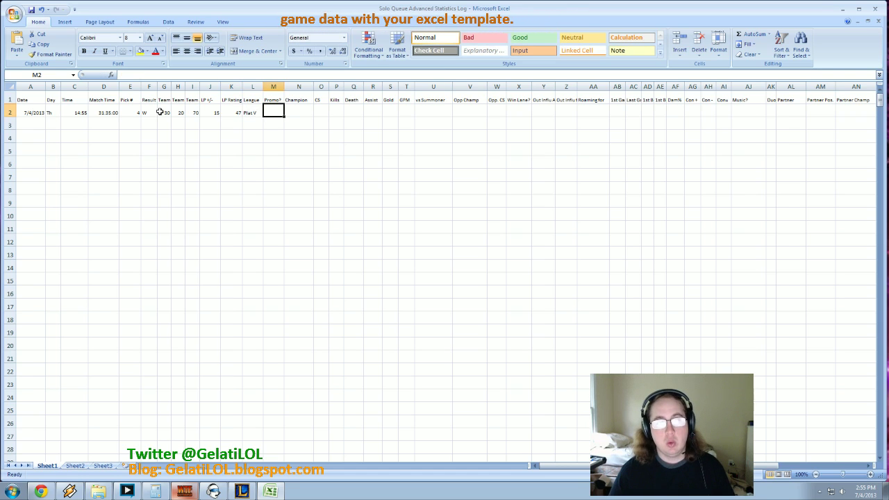
# Step: Record Promo? as n, Champion as Ahri and CS as 180 in row 2
pyautogui.write('n')
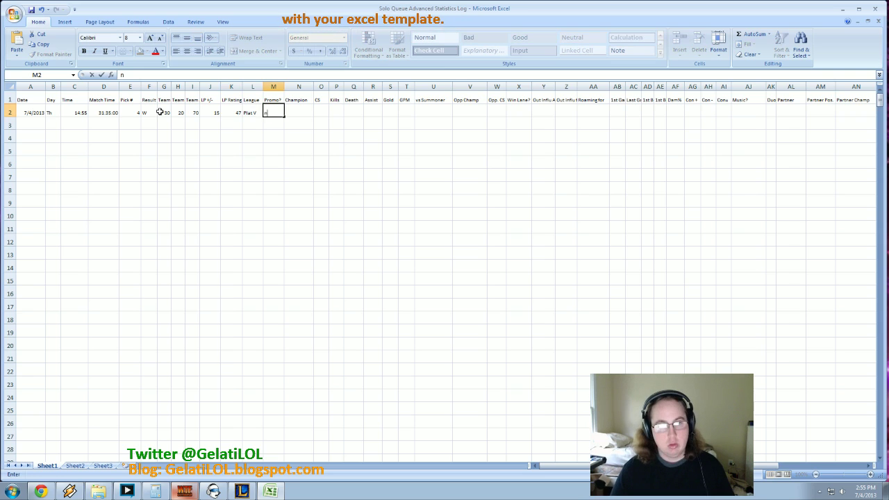
pyautogui.press('Tab')
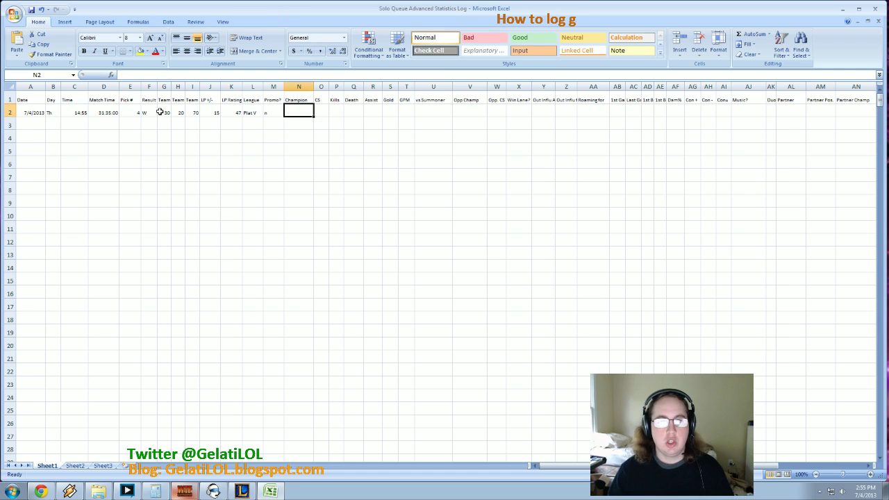
pyautogui.write('Ah')
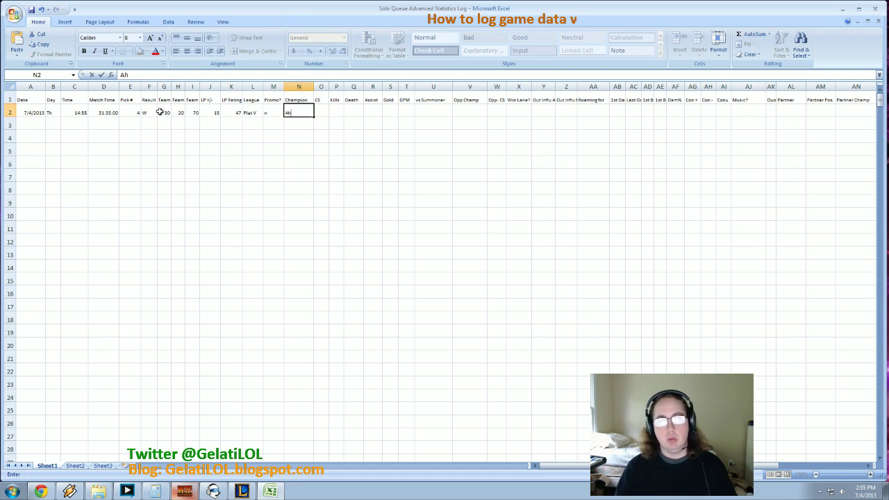
pyautogui.write('ri')
pyautogui.press('Tab')
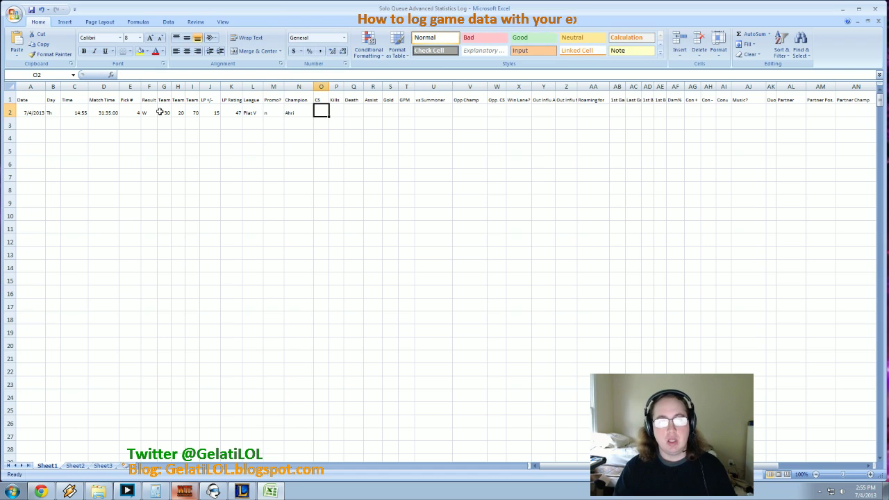
pyautogui.write('180')
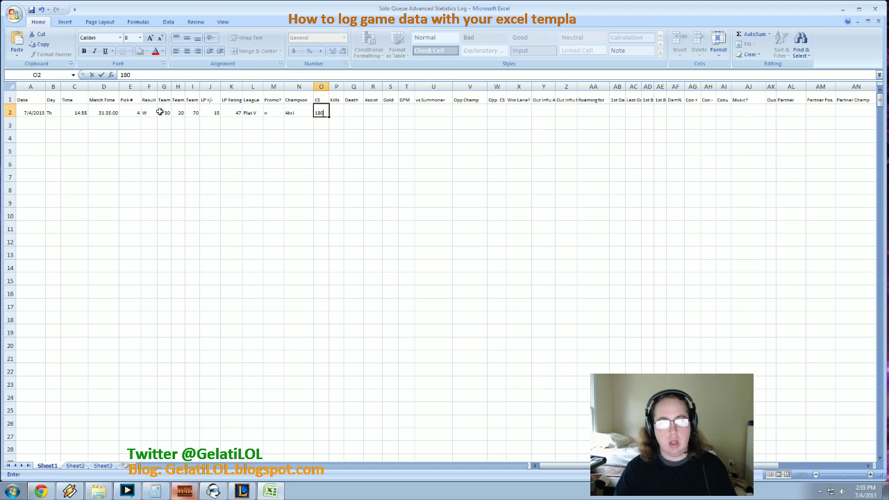
pyautogui.press('Tab')
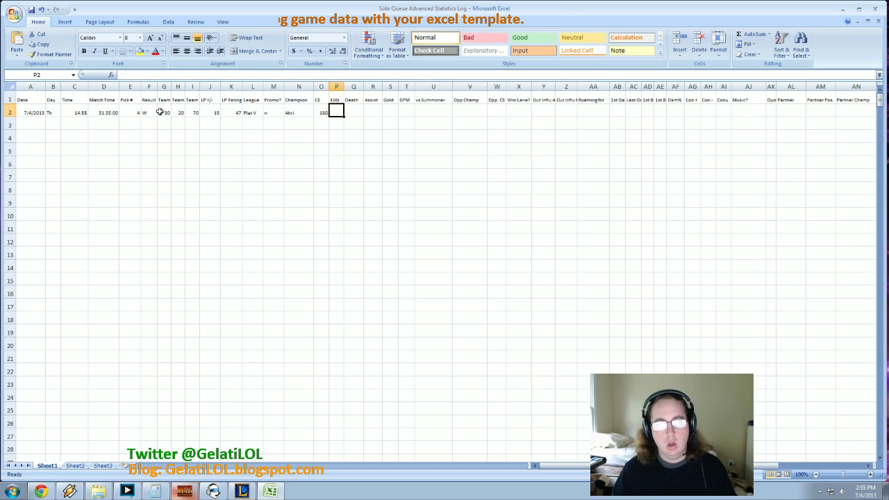
# Step: Enter 5 kills, 2 deaths, 8 assists and 12.5 gold for the match in row 2
pyautogui.write('5')
pyautogui.press('Tab')
pyautogui.write('2')
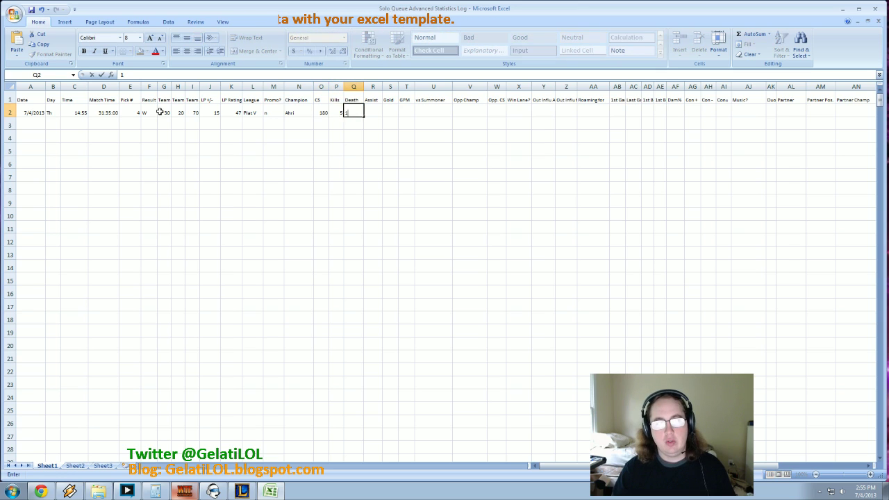
pyautogui.press('Tab')
pyautogui.write('8')
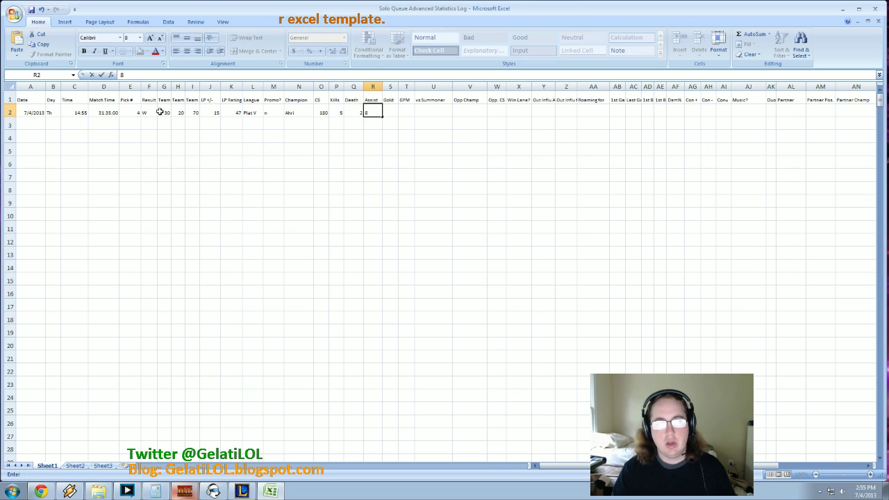
pyautogui.press('Tab')
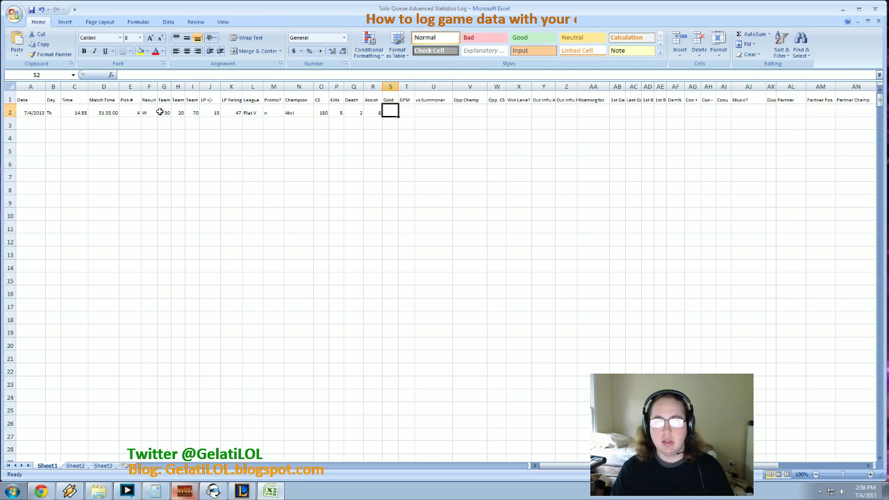
pyautogui.write('12.5')
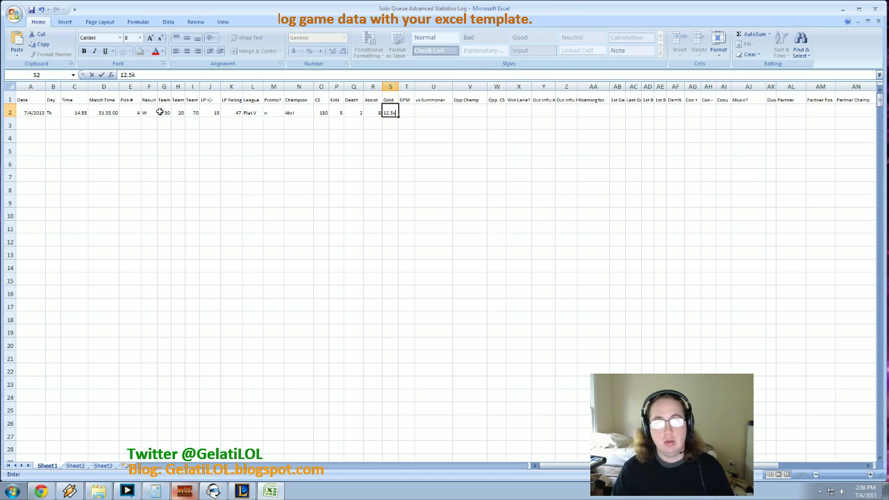
pyautogui.press('Tab')
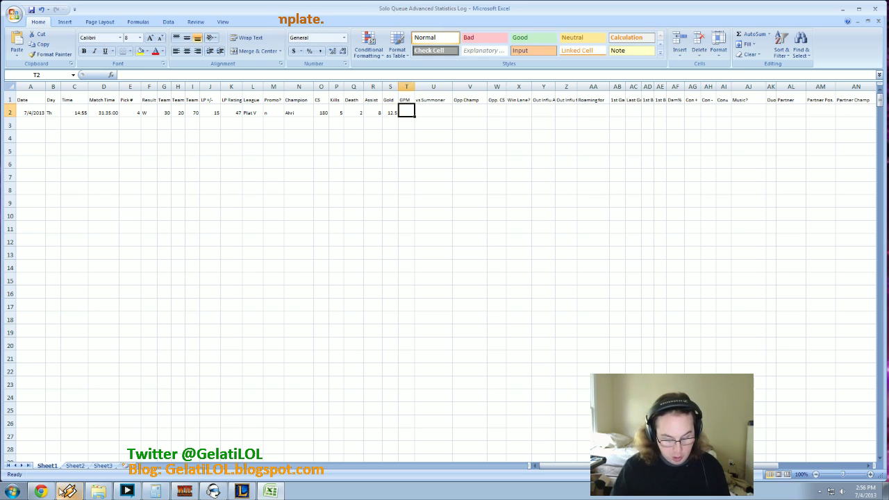
# Step: Switch to Calculator and enter the match's gold in full as 12500, clearing the 12.5 entry
pyautogui.click(154, 491)
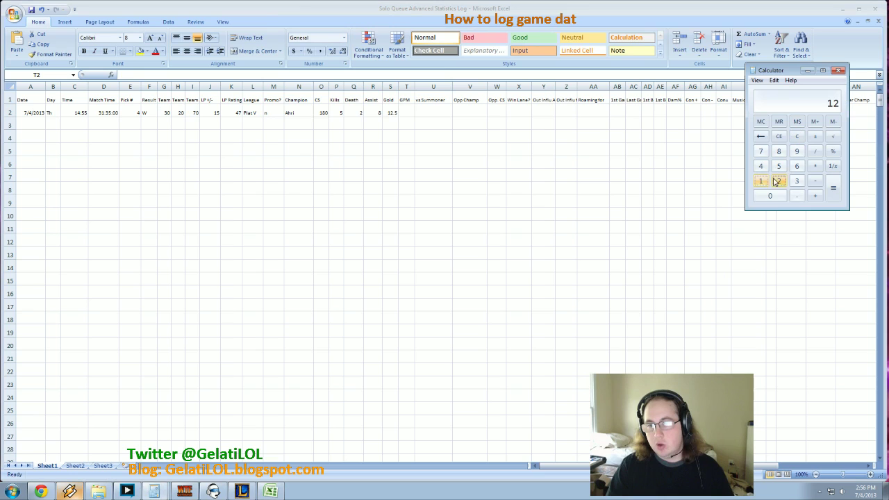
pyautogui.click(796, 195)
pyautogui.click(779, 166)
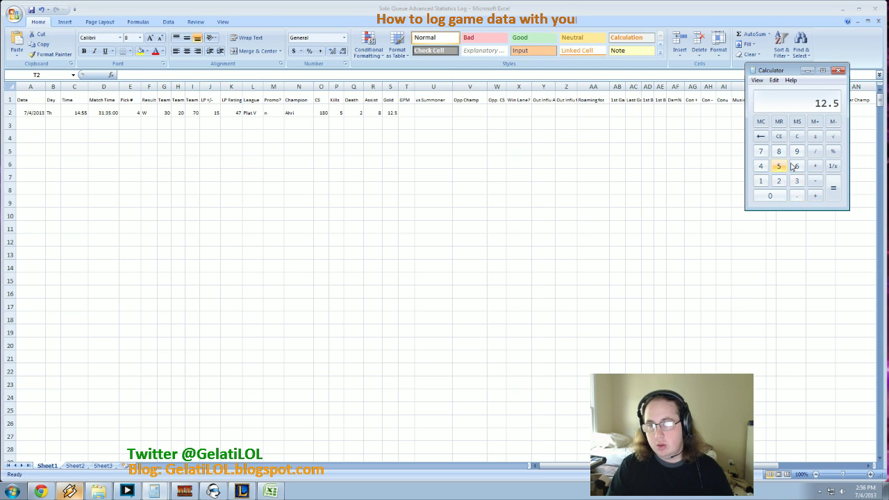
pyautogui.click(796, 136)
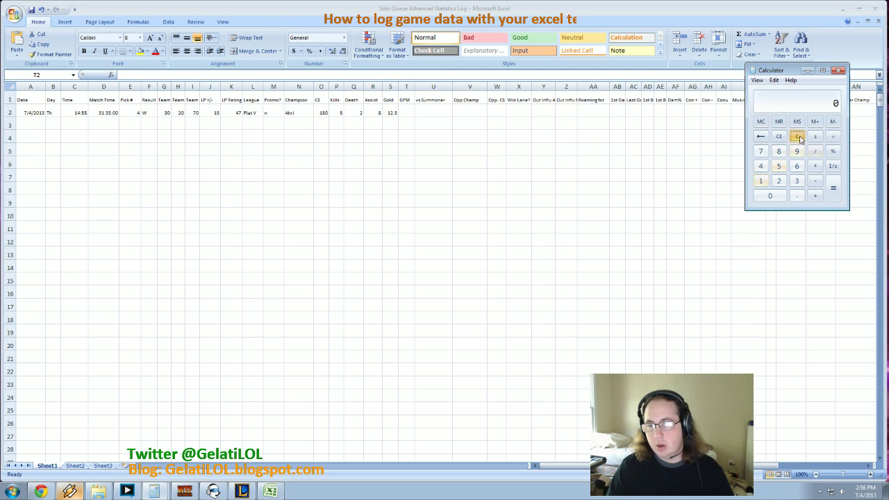
pyautogui.click(762, 182)
pyautogui.click(779, 181)
pyautogui.click(778, 166)
pyautogui.click(769, 196)
pyautogui.click(769, 196)
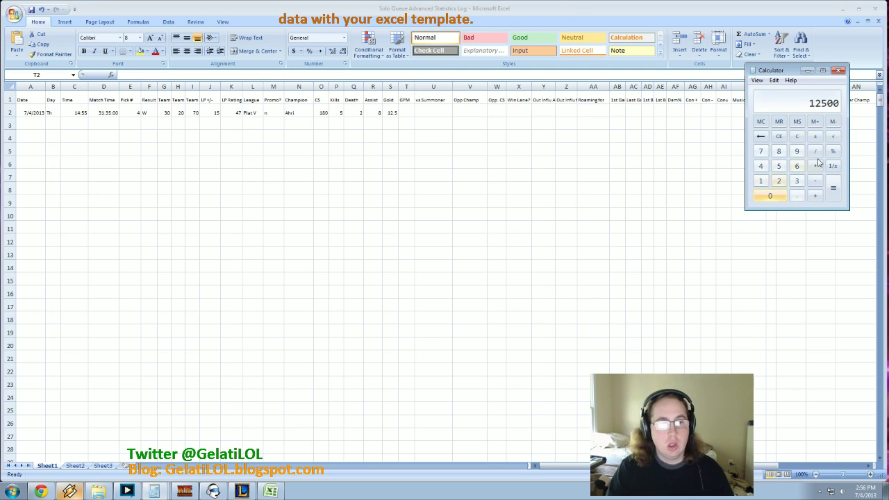
# Step: Divide the 12500 gold by the match time, using 31.55 as the divisor
pyautogui.click(815, 150)
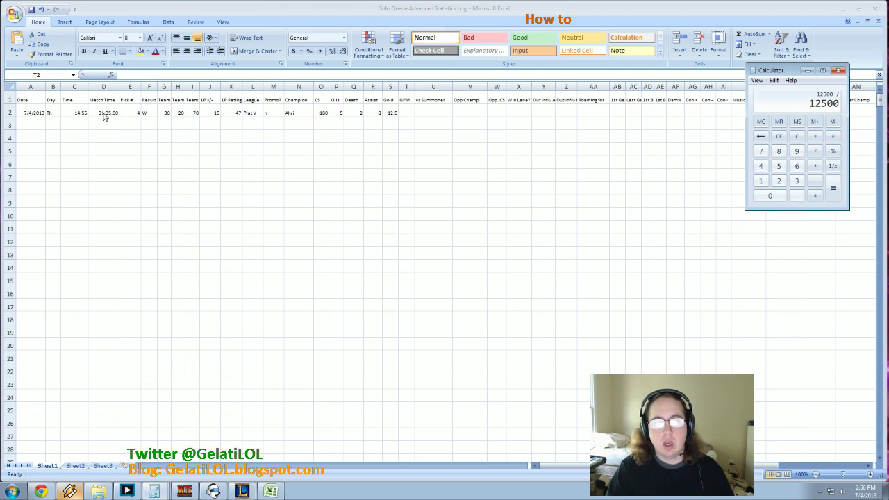
pyautogui.click(797, 181)
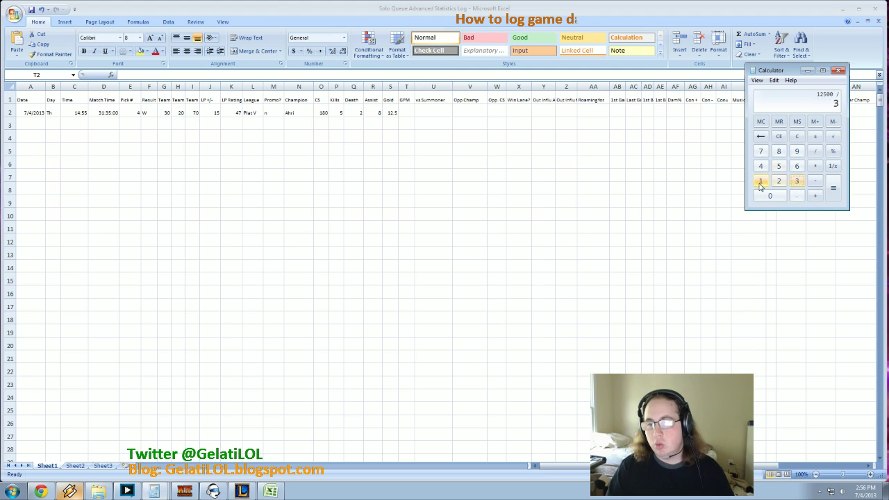
pyautogui.click(760, 182)
pyautogui.click(797, 196)
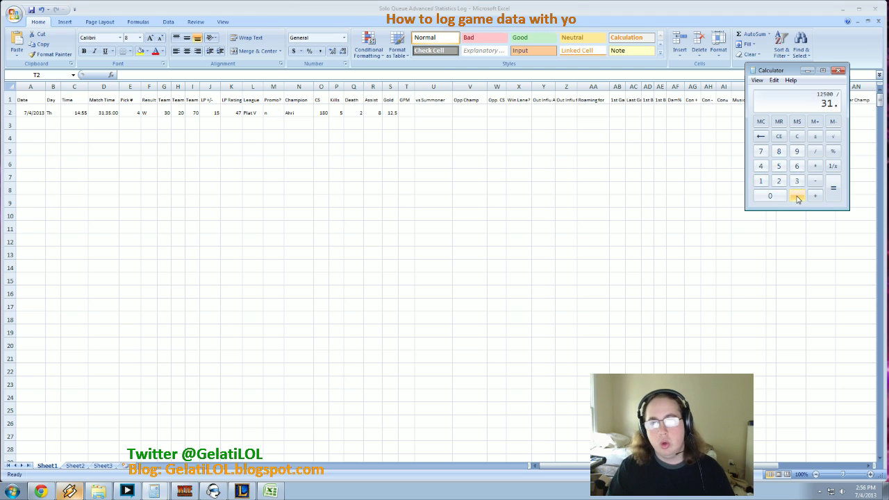
pyautogui.click(781, 165)
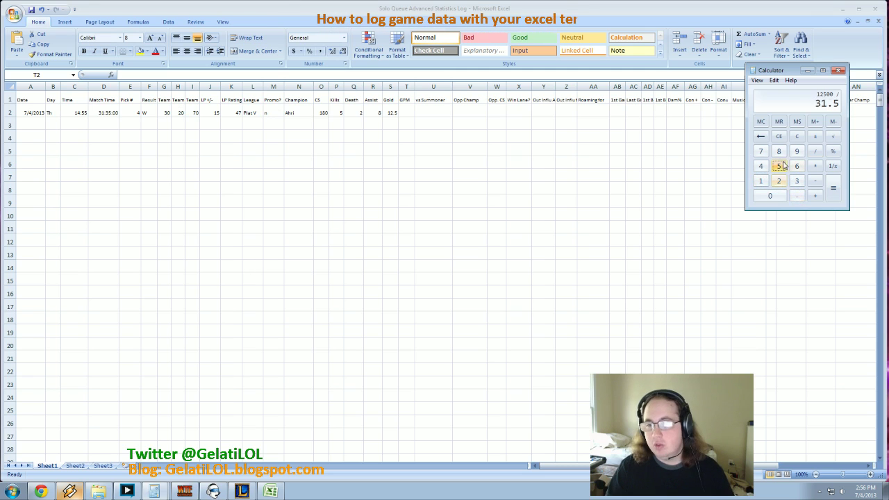
pyautogui.click(781, 166)
pyautogui.click(833, 187)
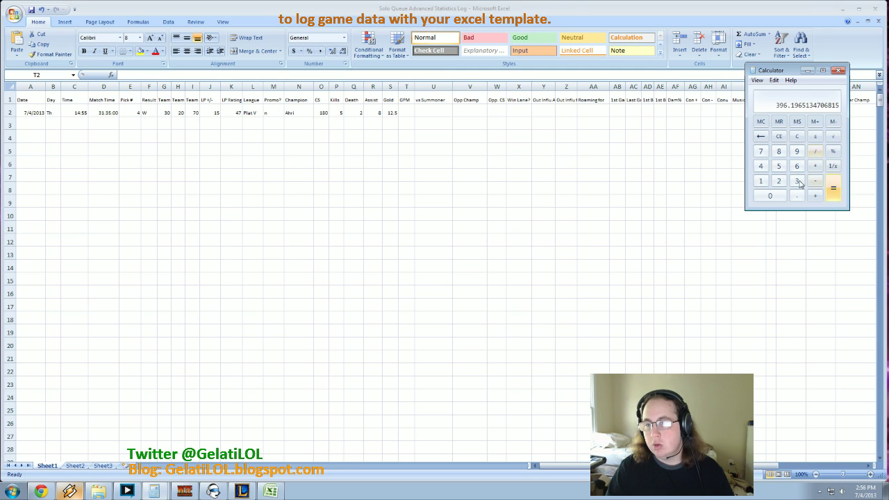
# Step: Return to the spreadsheet and record GPM as 396.2 in T2
pyautogui.click(403, 107)
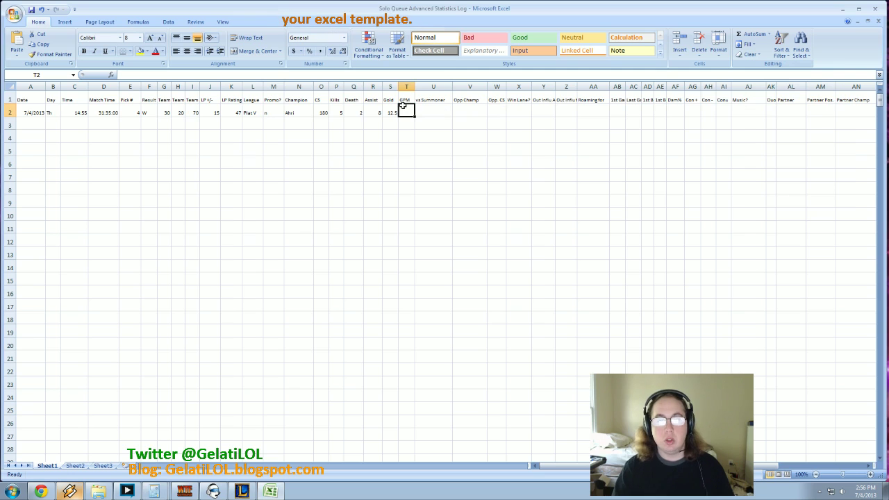
pyautogui.write('396')
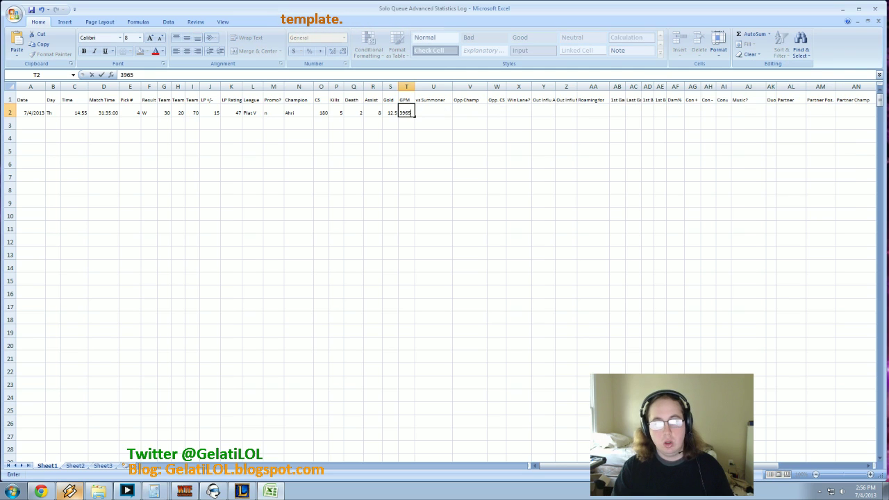
pyautogui.write('.2')
pyautogui.press('Tab')
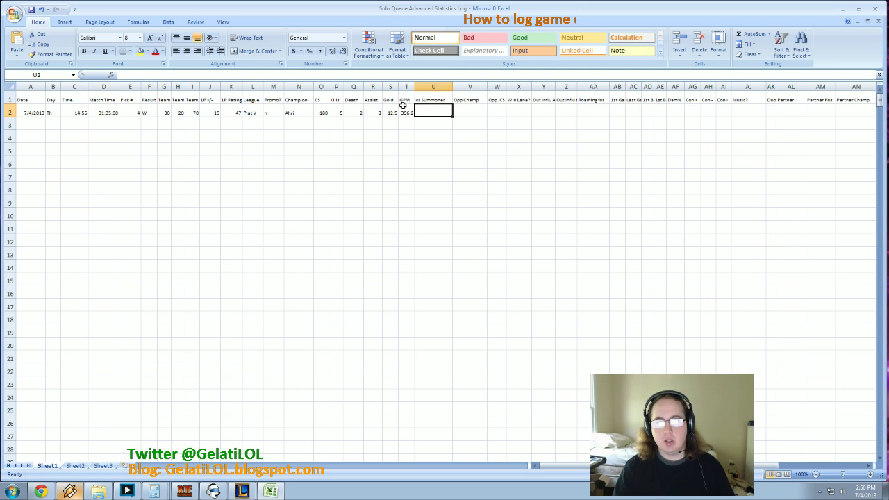
# Step: Fill in the opposing summoner's name, Opp Champ as Lux and Opp. CS as 160 in row 2
pyautogui.write('yoloswas')
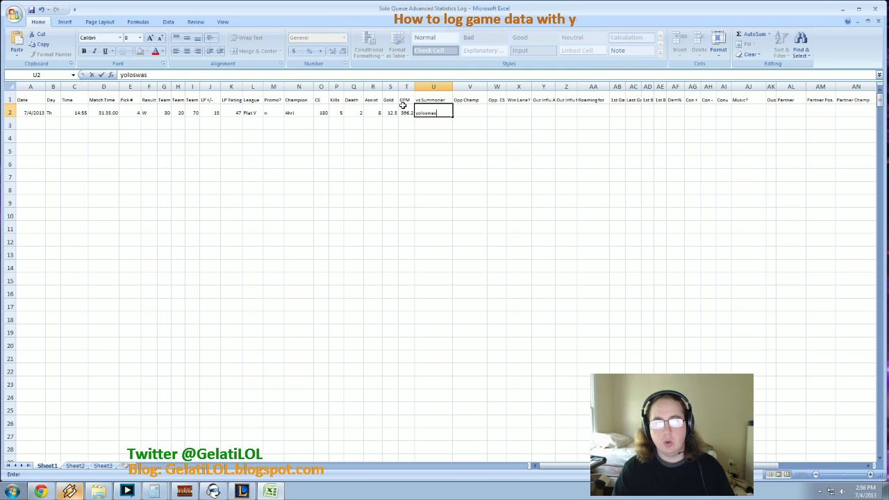
pyautogui.press('BackSpace')
pyautogui.write('g420')
pyautogui.press('Tab')
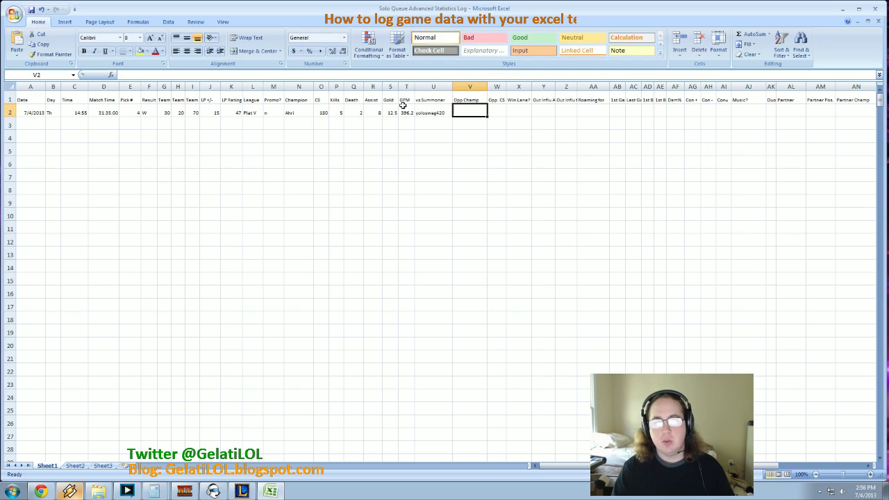
pyautogui.write('Lux')
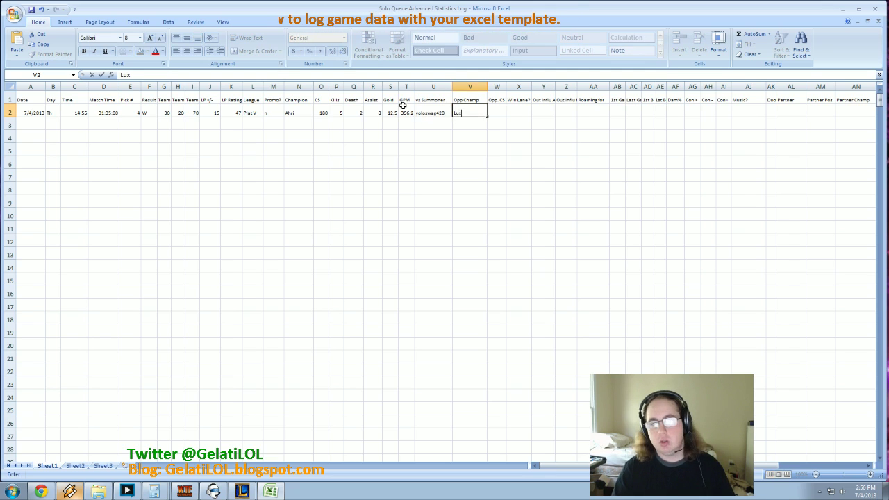
pyautogui.press('Tab')
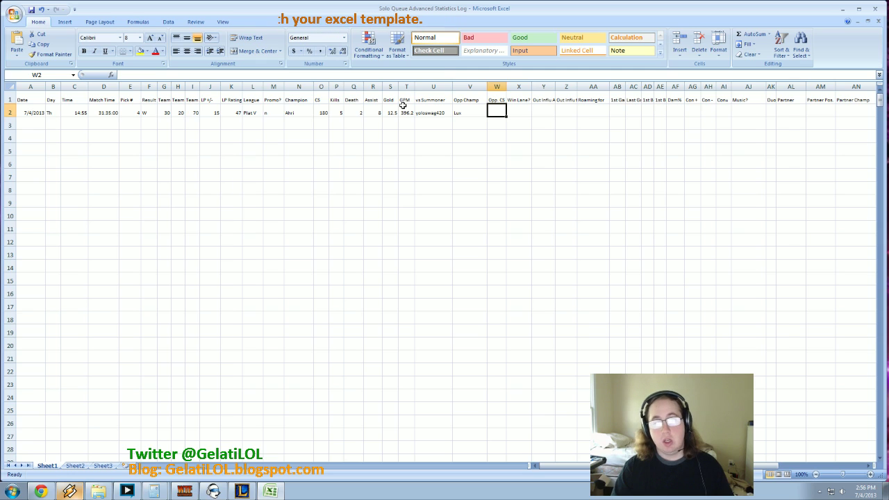
pyautogui.write('160')
pyautogui.press('Tab')
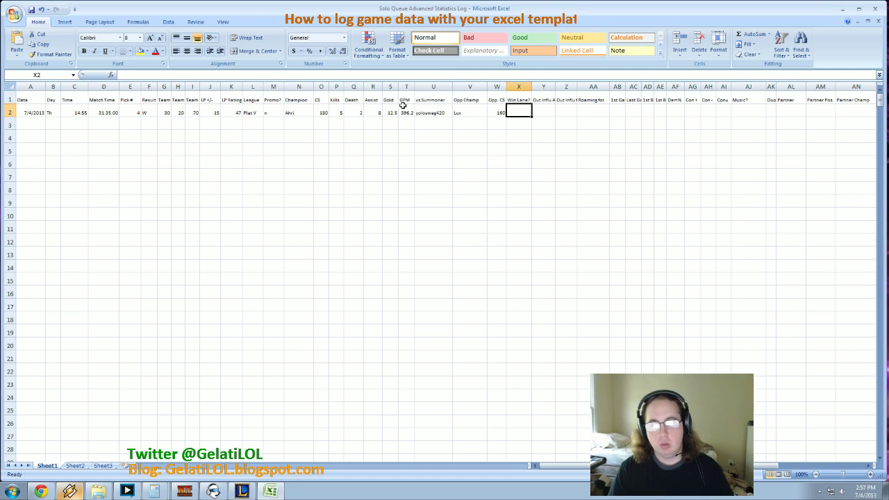
# Step: Record Win Lane? as 1 and the two outside influence columns, Y2 and Z2, as -1 and 1
pyautogui.write('1')
pyautogui.press('Tab')
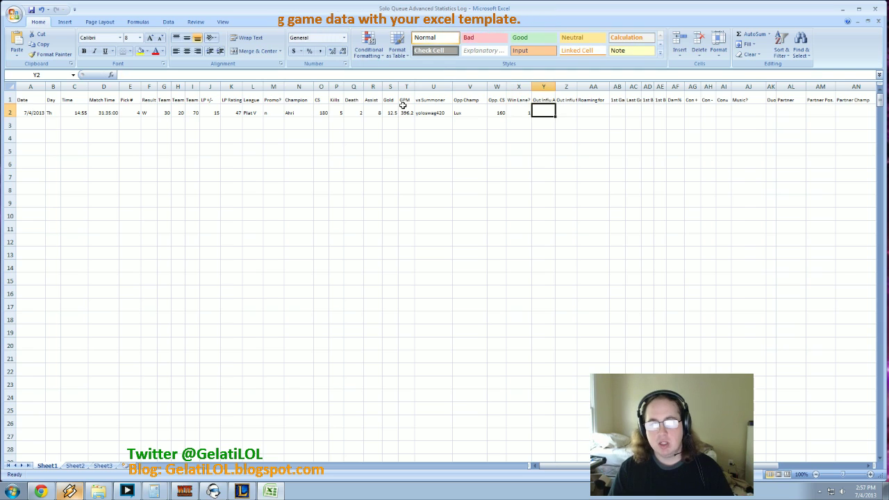
pyautogui.click(543, 100)
pyautogui.click(545, 112)
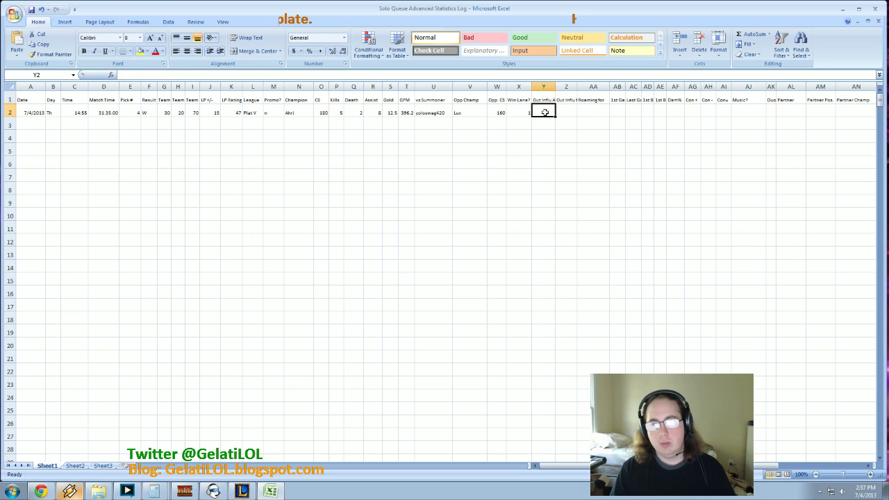
pyautogui.write('-1')
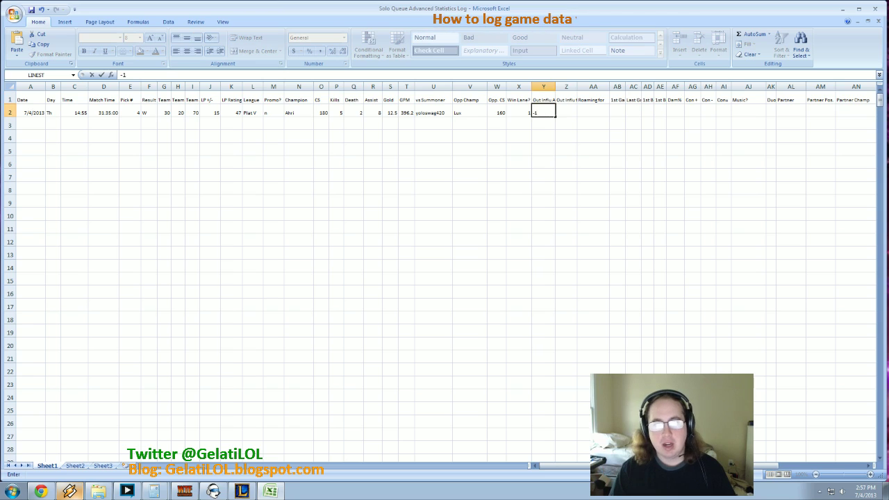
pyautogui.press('Tab')
pyautogui.write('1')
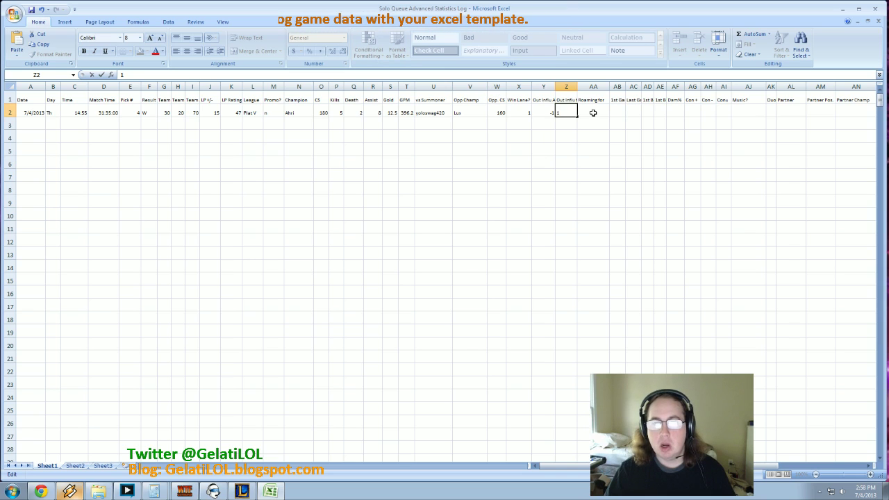
# Step: Enter 1 in the Roaming for column of row 2
pyautogui.click(593, 112)
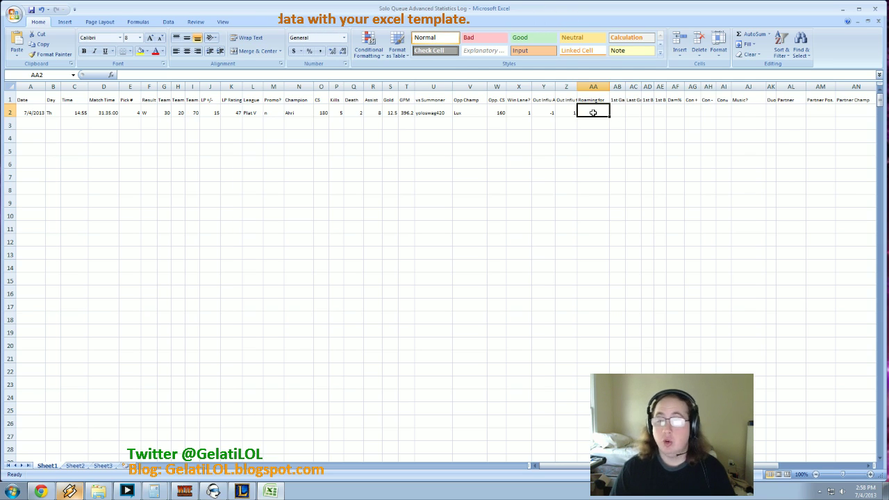
pyautogui.write('1')
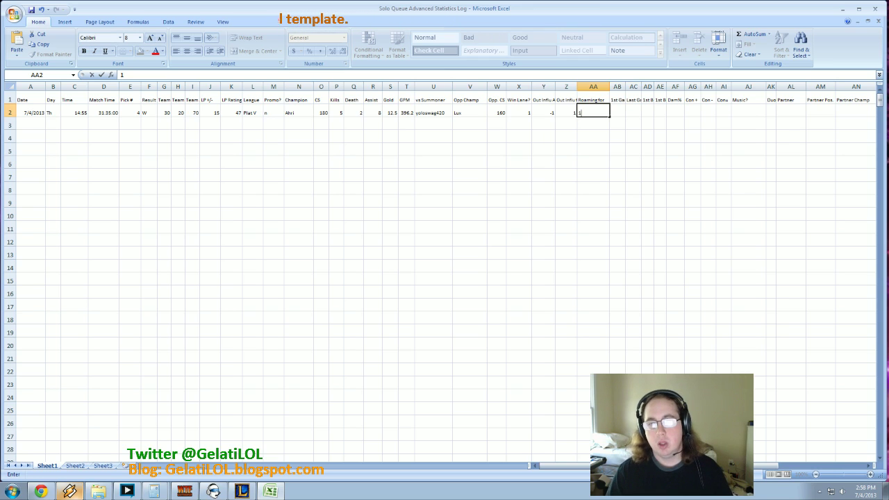
pyautogui.press('Tab')
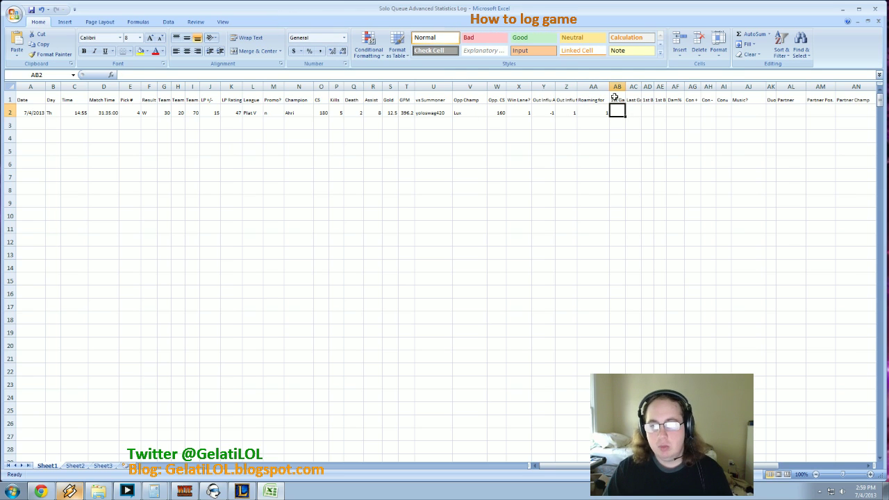
# Step: Check the full game-order headers and enter y in AB2 and under Last Game? in AC2
pyautogui.click(616, 99)
pyautogui.click(617, 115)
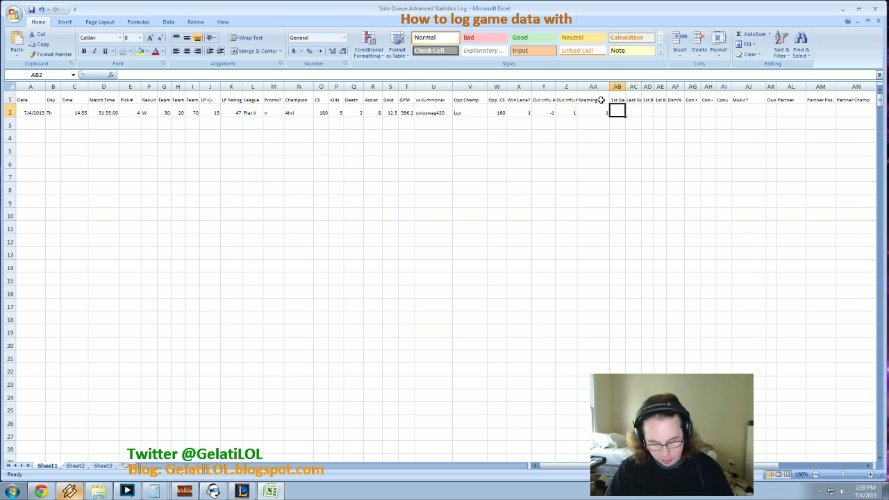
pyautogui.write('y')
pyautogui.click(632, 100)
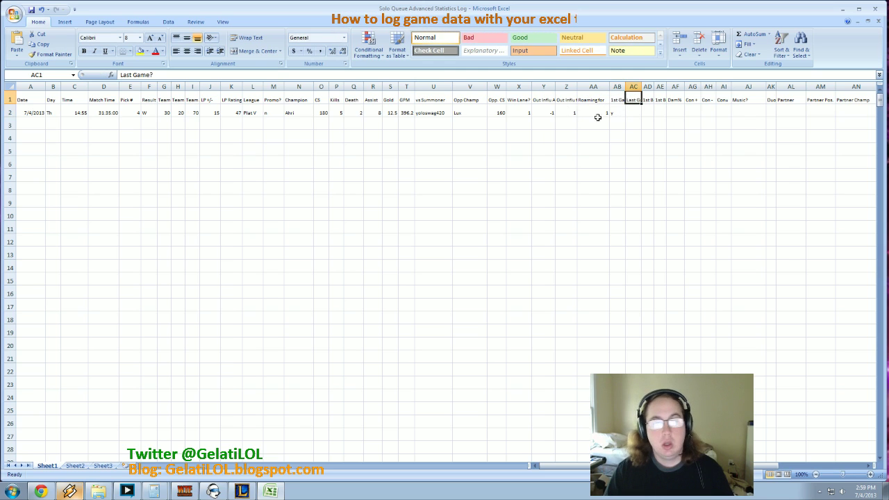
pyautogui.click(627, 114)
pyautogui.write('y')
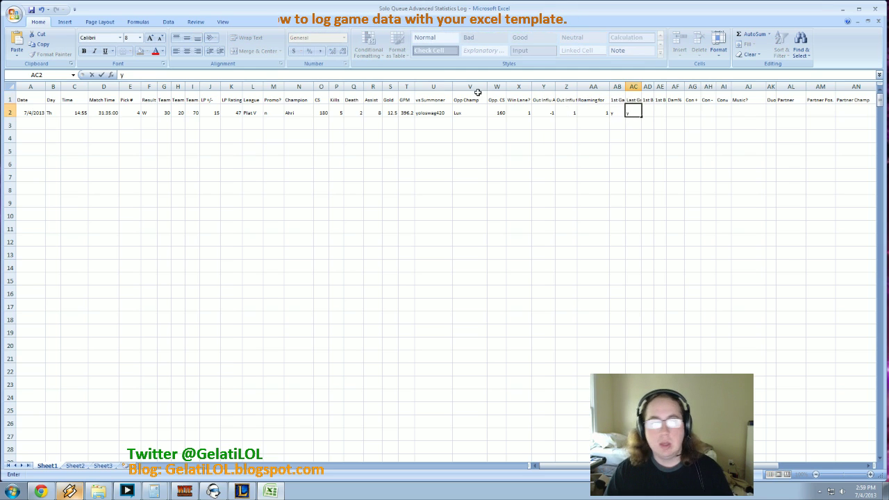
# Step: Check the two first-blood headers and enter y under 1st Bl Aga? in AE2, leaving 1st Bl For? blank
pyautogui.click(648, 99)
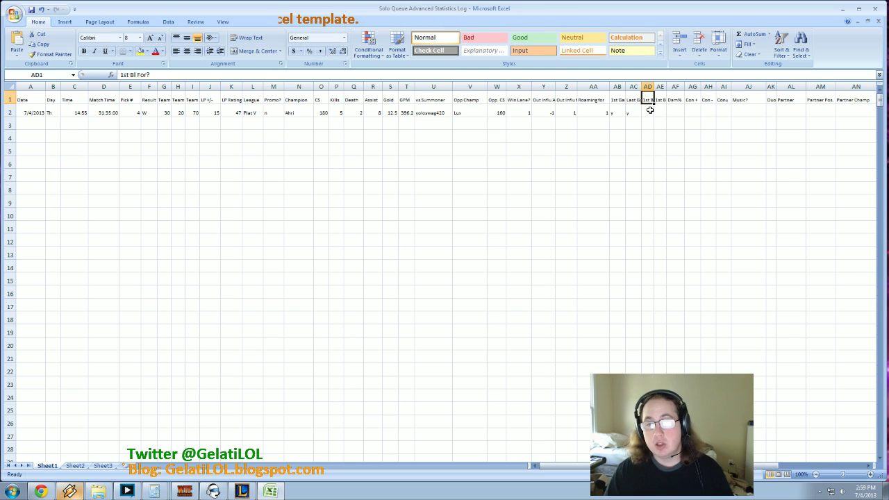
pyautogui.click(649, 111)
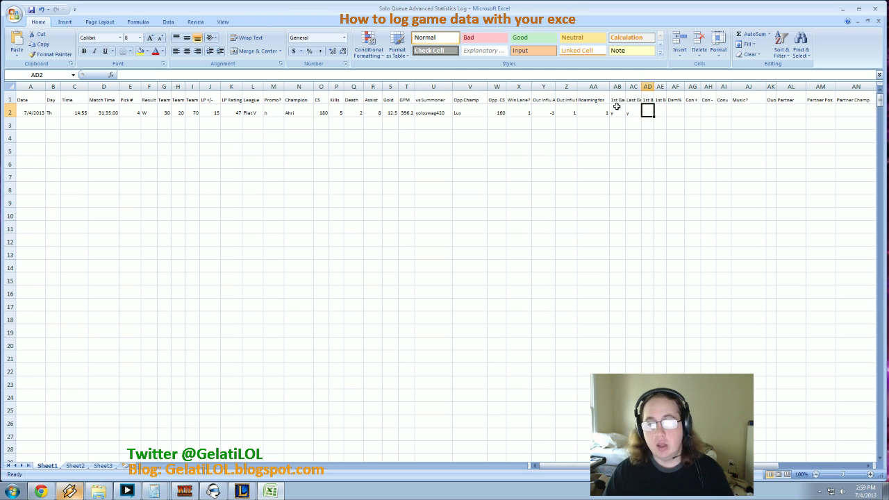
pyautogui.click(648, 100)
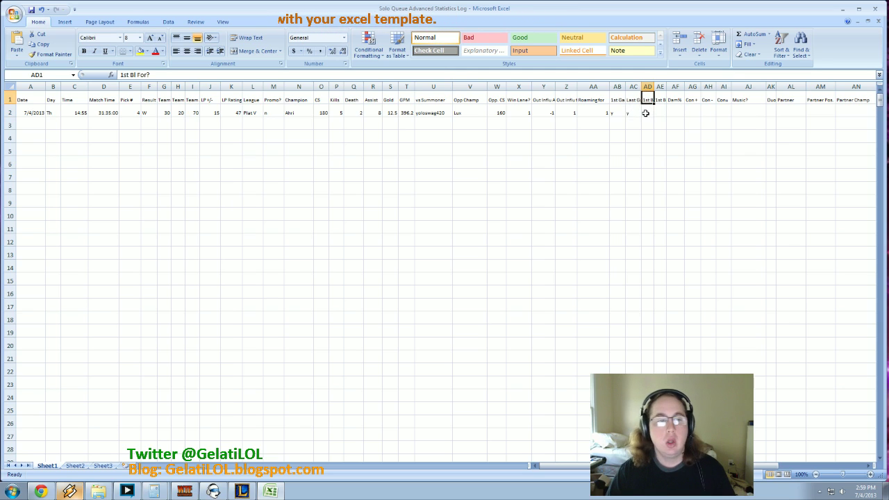
pyautogui.click(646, 114)
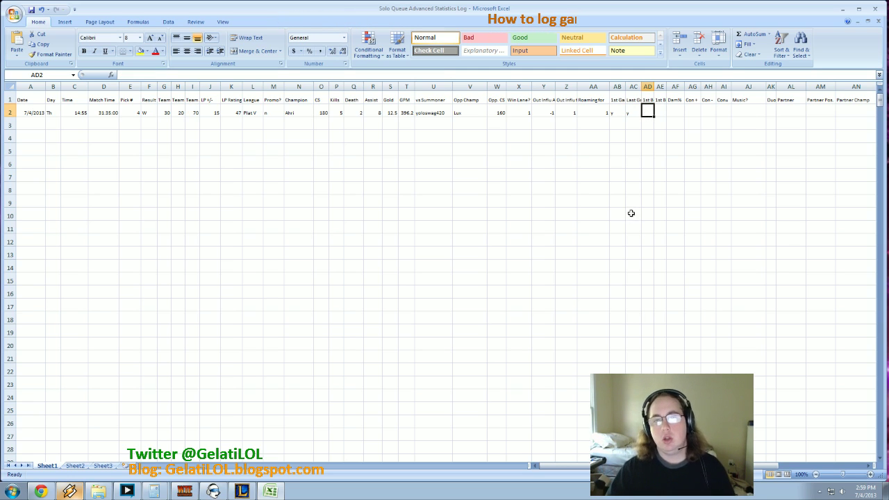
pyautogui.click(661, 112)
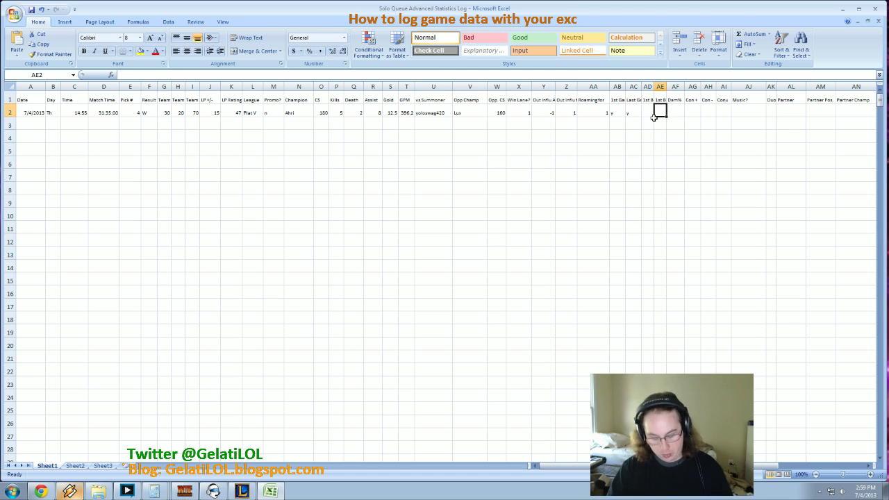
pyautogui.write('yu')
pyautogui.press('BackSpace')
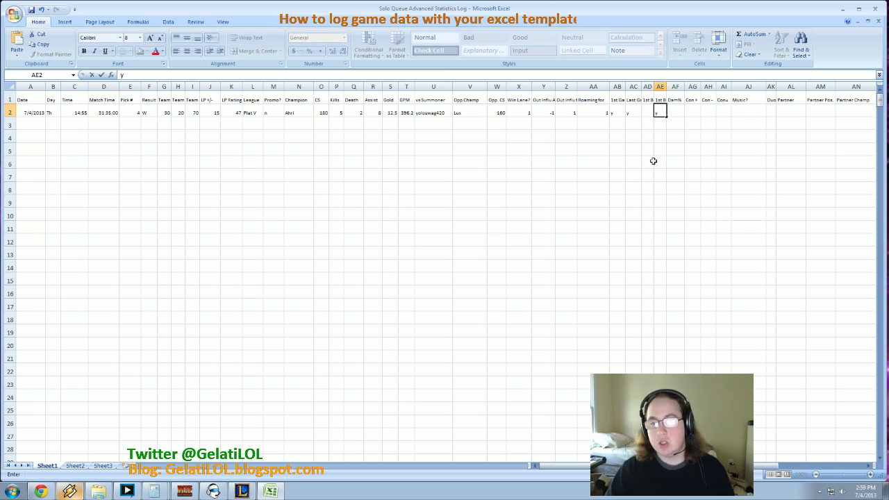
pyautogui.click(662, 99)
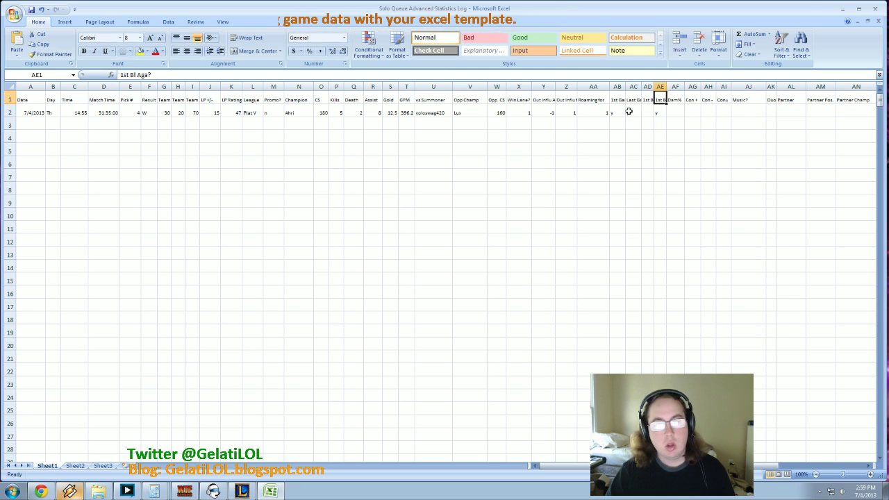
# Step: Check the Dam% header in AF1, and switch to the Calculator and clear its previous result
pyautogui.click(674, 88)
pyautogui.click(677, 100)
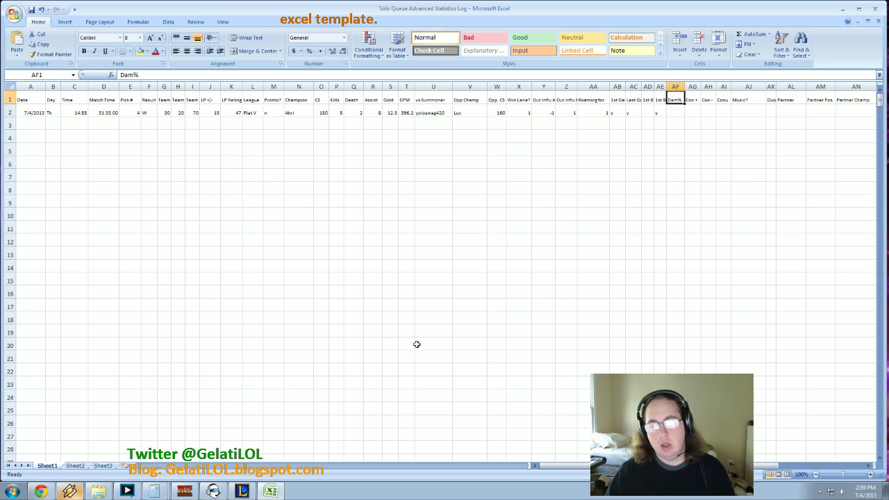
pyautogui.click(128, 491)
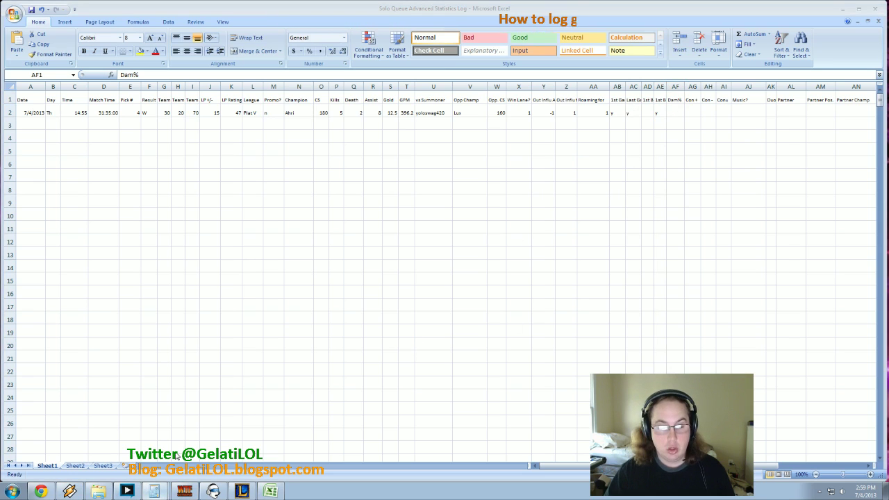
pyautogui.click(154, 491)
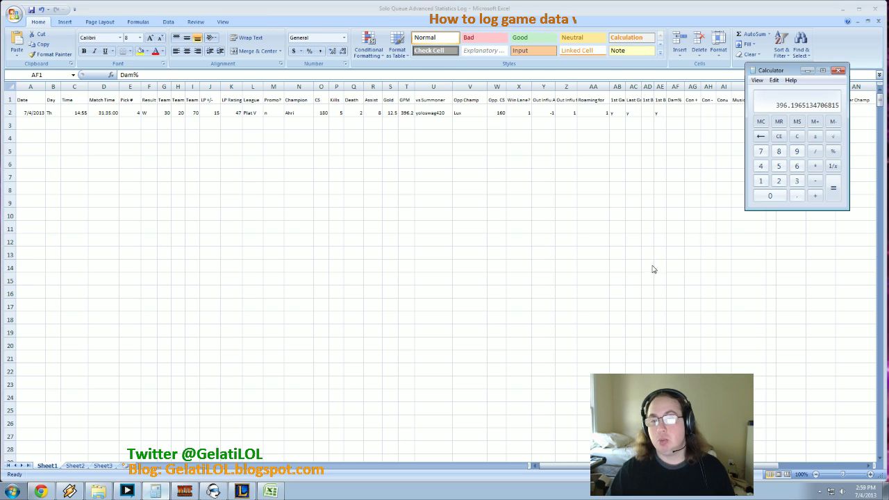
pyautogui.moveTo(782, 72); pyautogui.dragTo(781, 138)
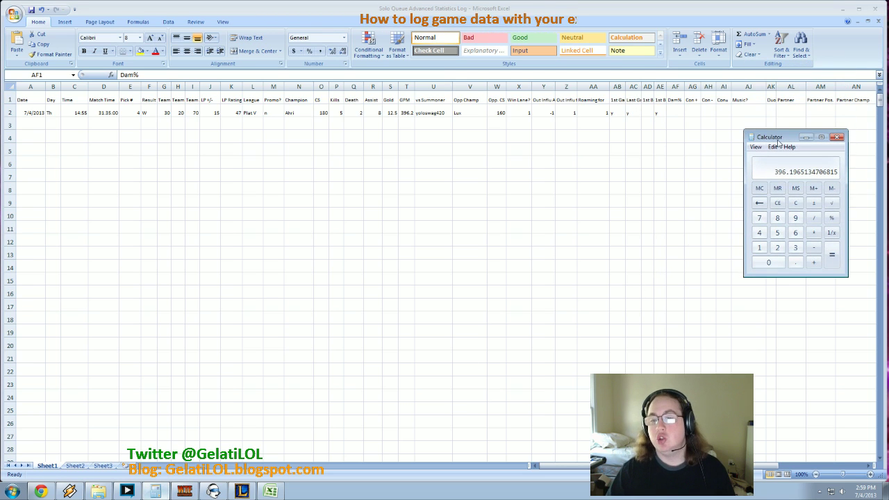
pyautogui.click(795, 202)
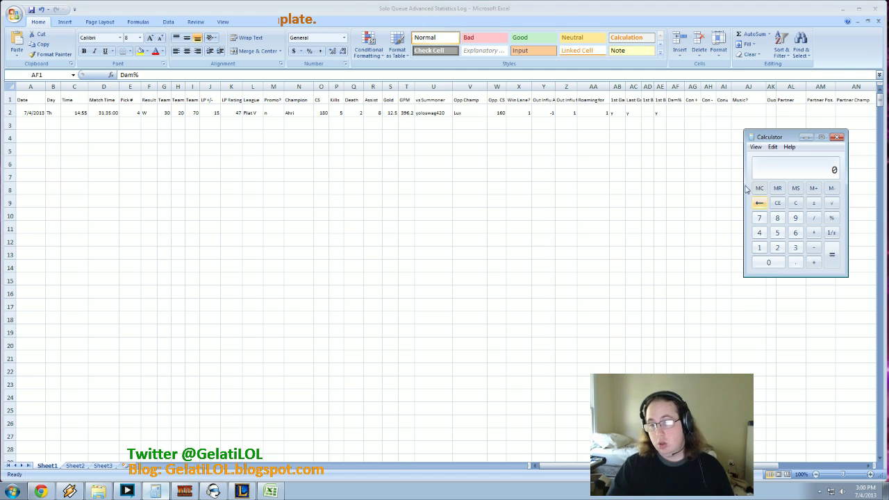
# Step: Divide 26500 by 80000 in the Calculator to work out the damage percentage
pyautogui.click(777, 248)
pyautogui.click(795, 233)
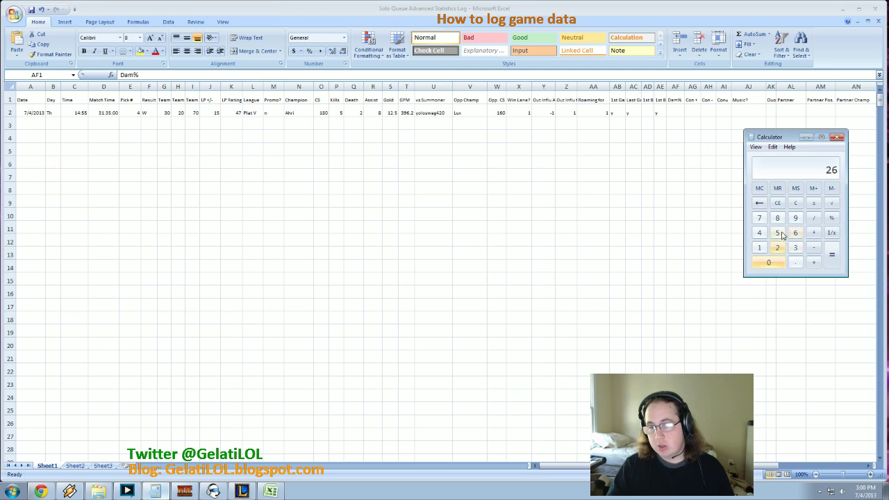
pyautogui.click(779, 233)
pyautogui.click(781, 263)
pyautogui.click(781, 263)
pyautogui.click(815, 218)
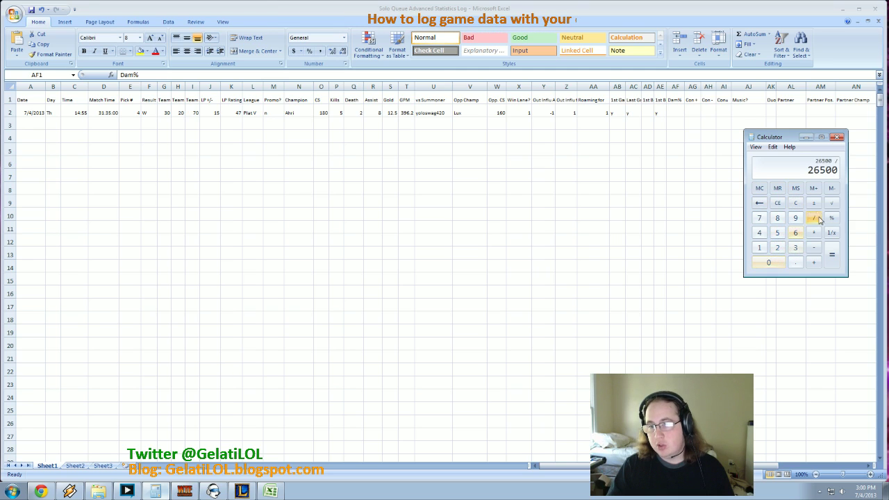
pyautogui.click(776, 218)
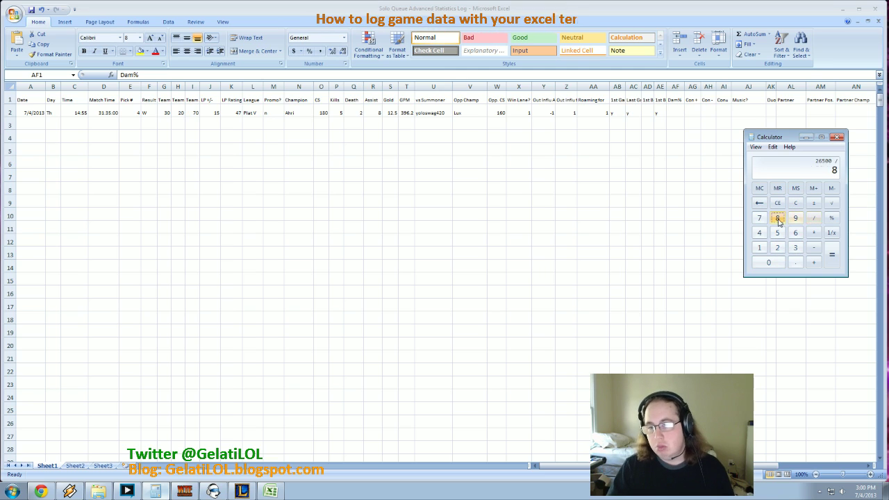
pyautogui.click(781, 263)
pyautogui.doubleClick(781, 263)
pyautogui.click(781, 264)
pyautogui.click(831, 256)
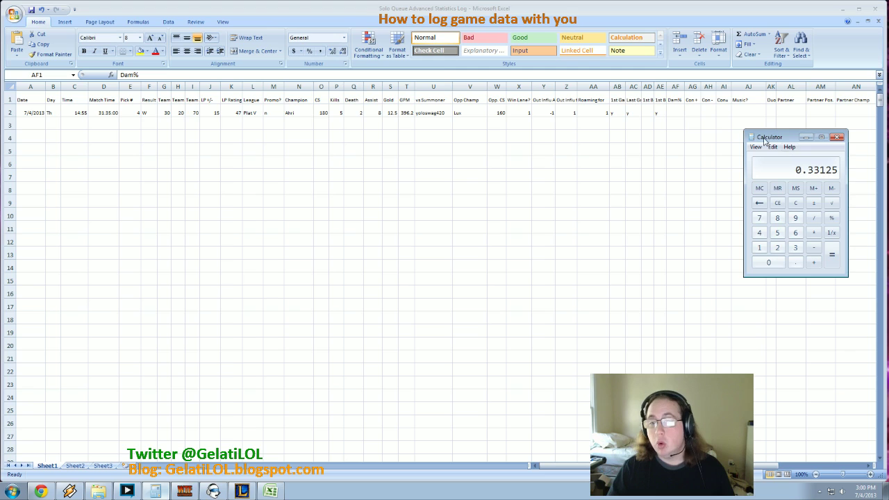
# Step: Enter 33.1 under Dam% in AF2 of the spreadsheet
pyautogui.click(671, 108)
pyautogui.click(672, 112)
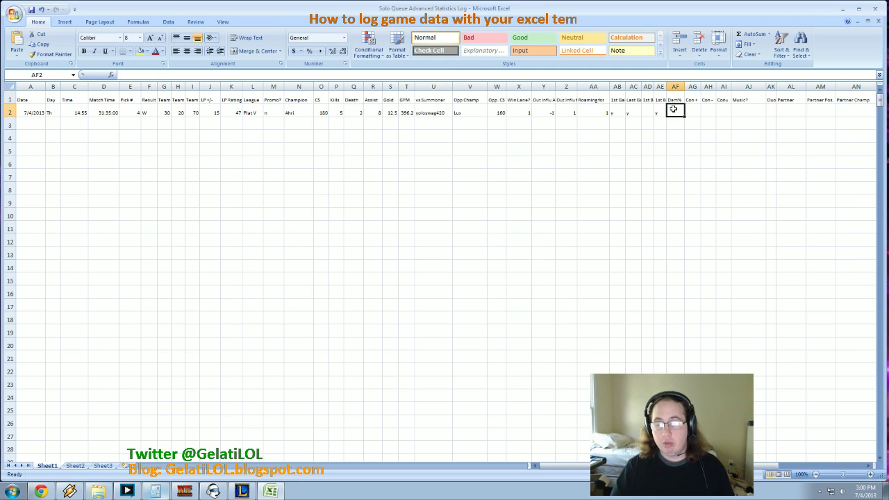
pyautogui.write('33.1')
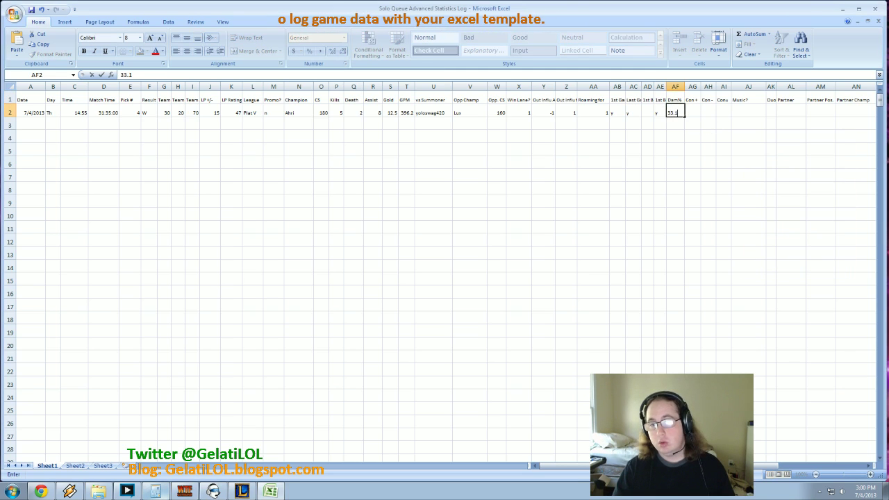
pyautogui.press('Tab')
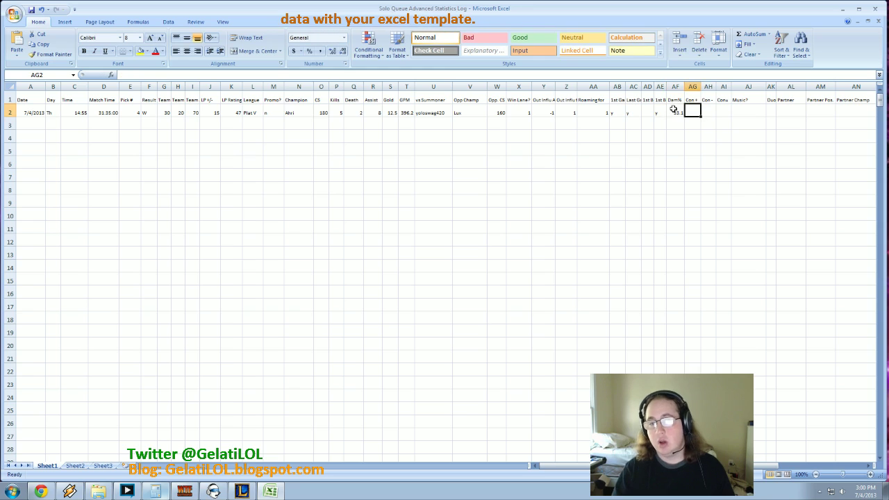
pyautogui.click(674, 111)
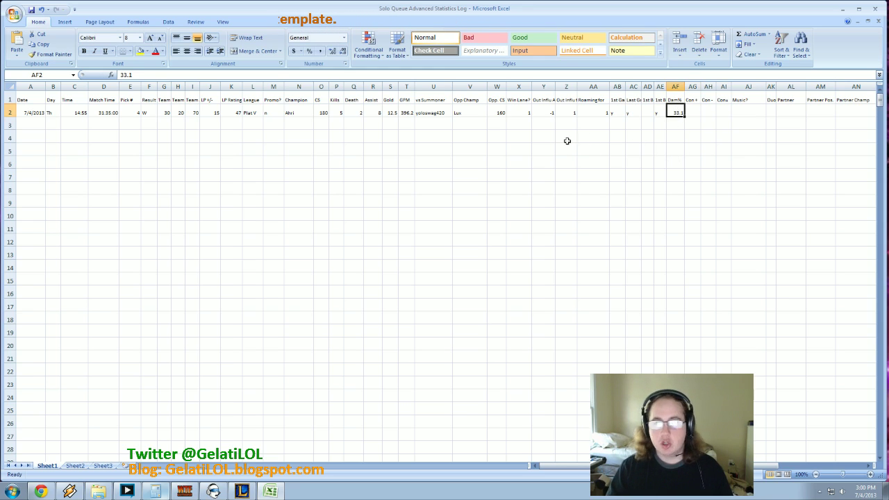
# Step: Clear the Calculator and check the Con + header in AG1, leaving AG2 selected
pyautogui.click(691, 112)
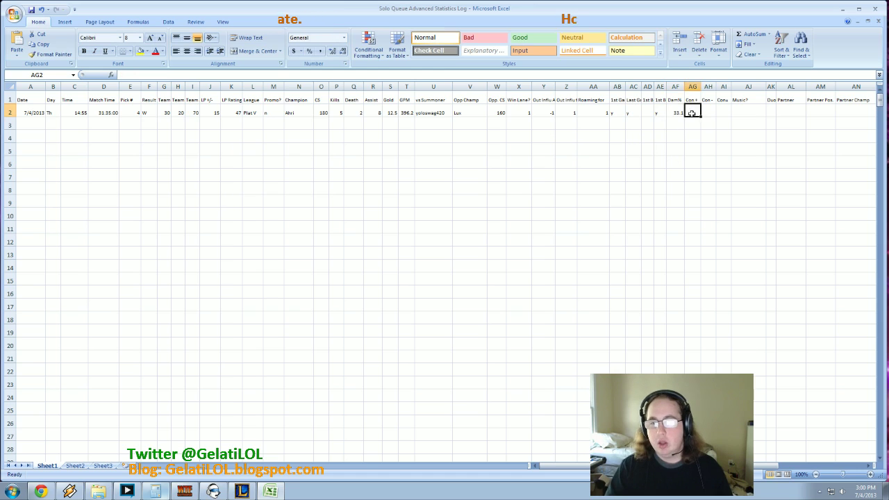
pyautogui.click(155, 491)
pyautogui.click(795, 202)
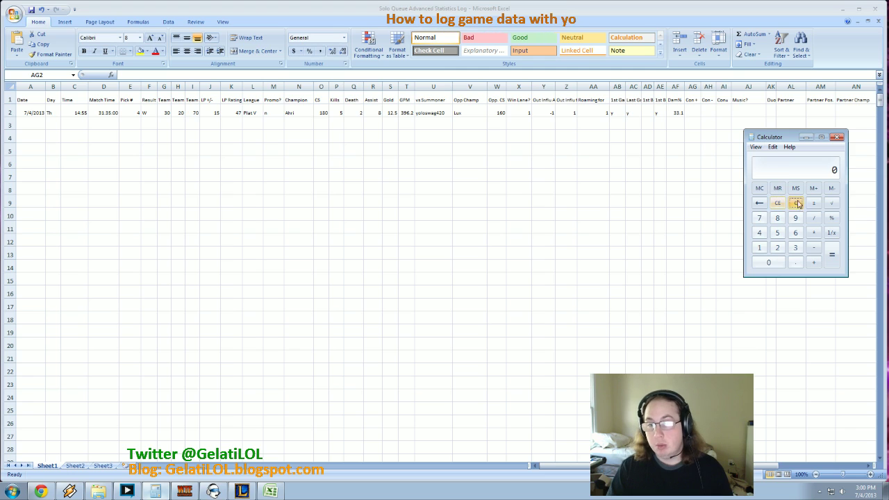
pyautogui.click(692, 109)
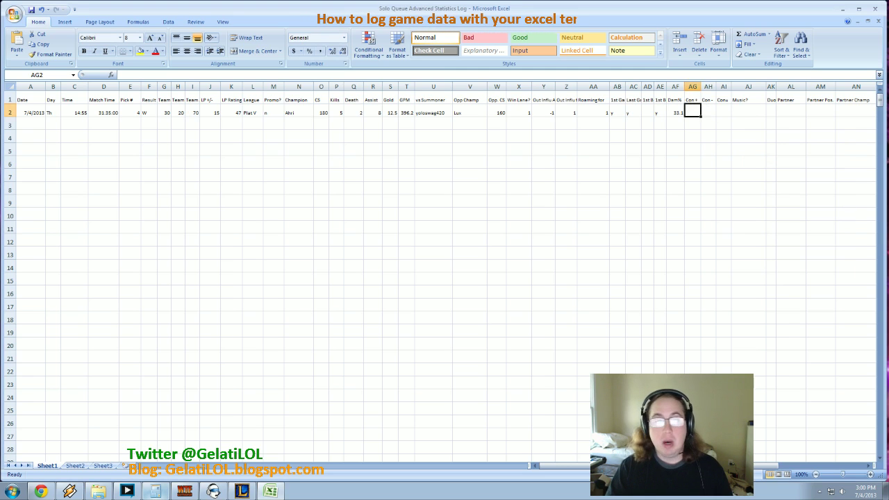
pyautogui.click(690, 101)
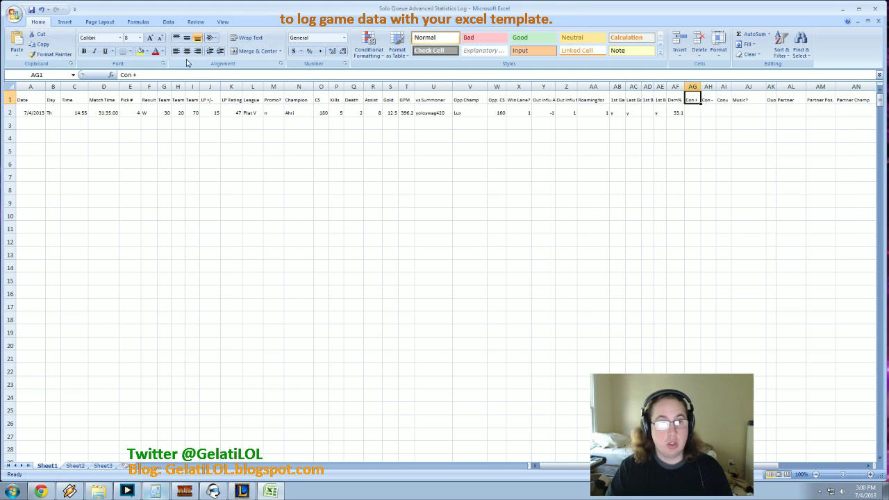
pyautogui.click(692, 111)
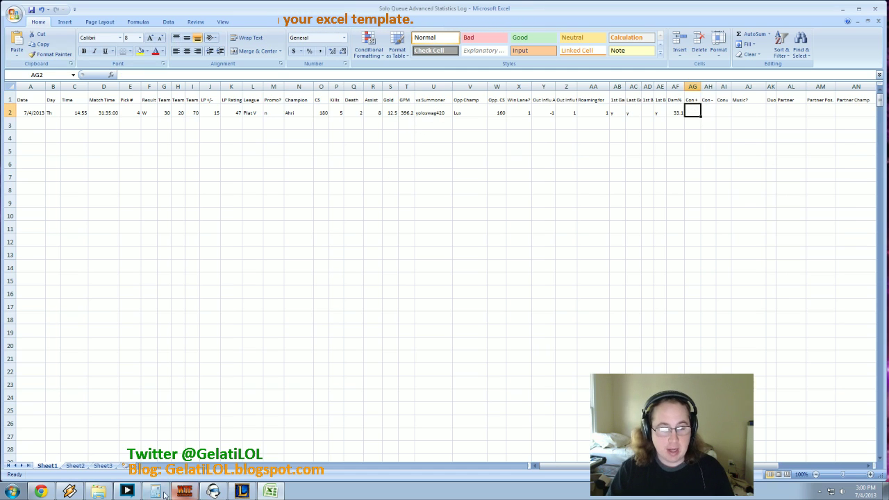
# Step: Divide 13 by 100 in the Calculator and enter 13 under Con + in AG2
pyautogui.click(157, 491)
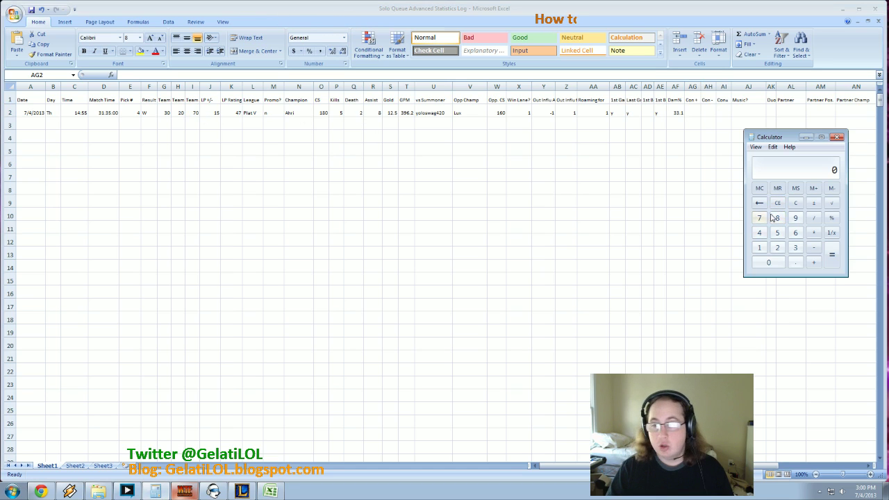
pyautogui.click(759, 247)
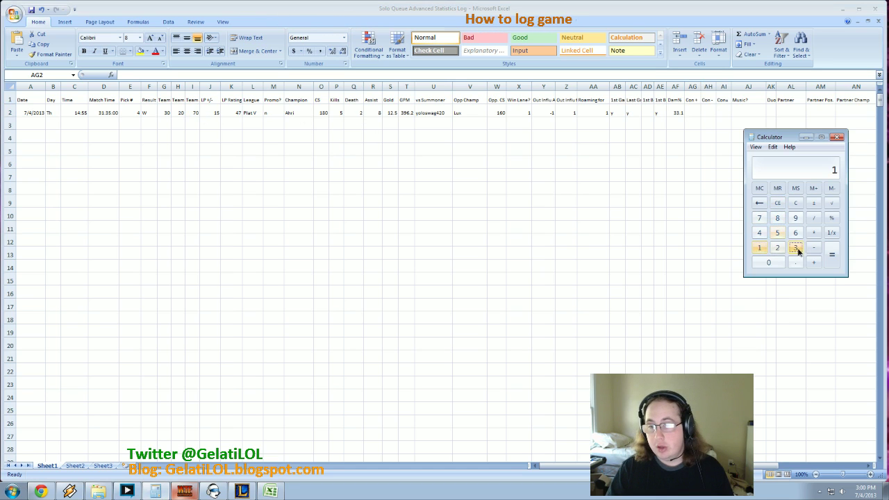
pyautogui.click(795, 248)
pyautogui.click(813, 217)
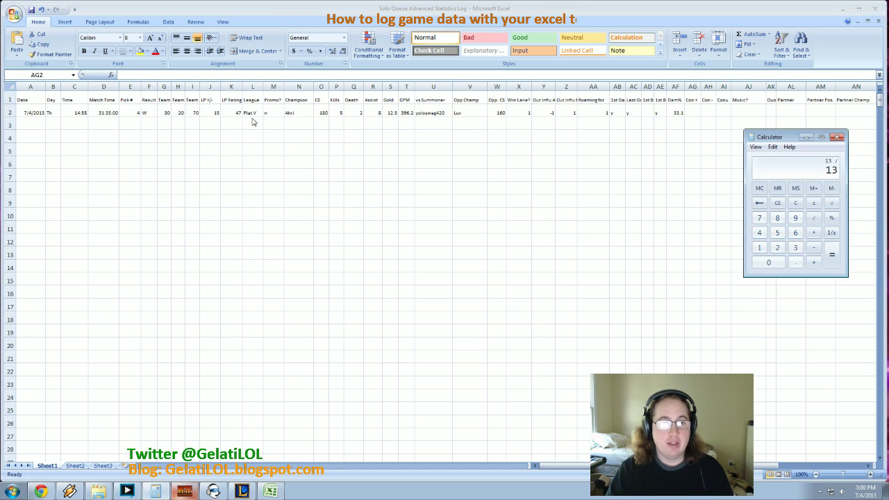
pyautogui.click(758, 247)
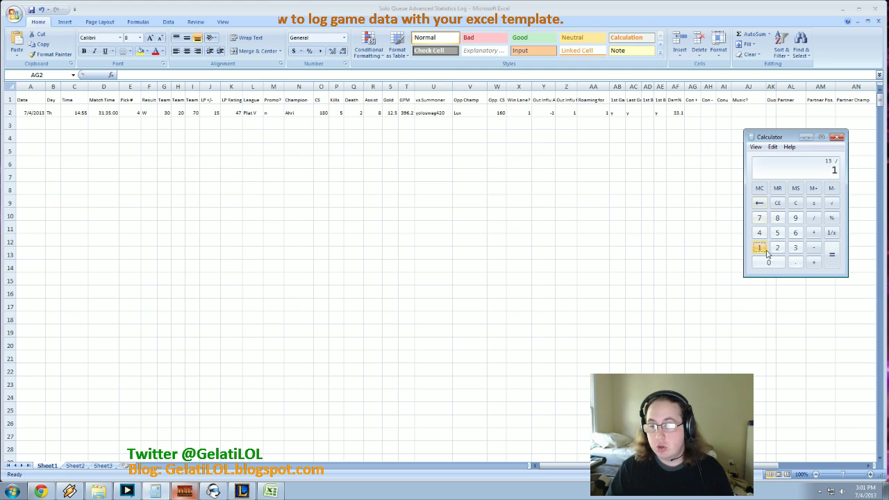
pyautogui.doubleClick(767, 262)
pyautogui.click(832, 263)
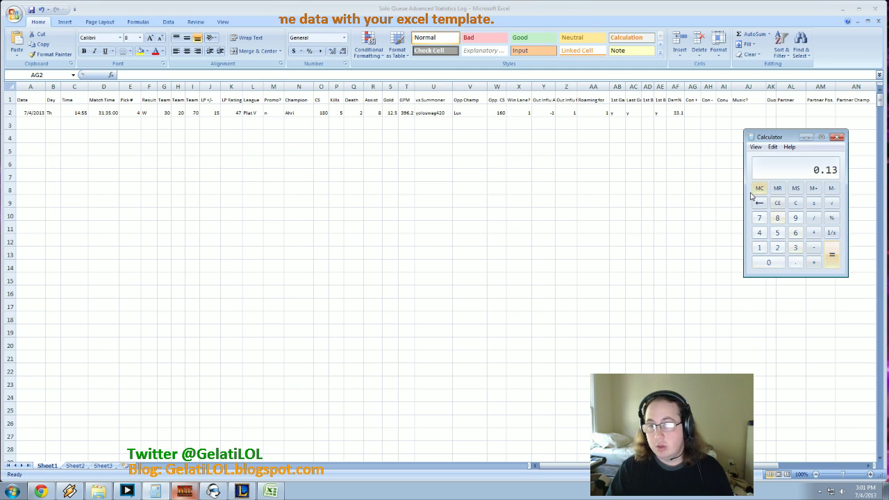
pyautogui.click(693, 113)
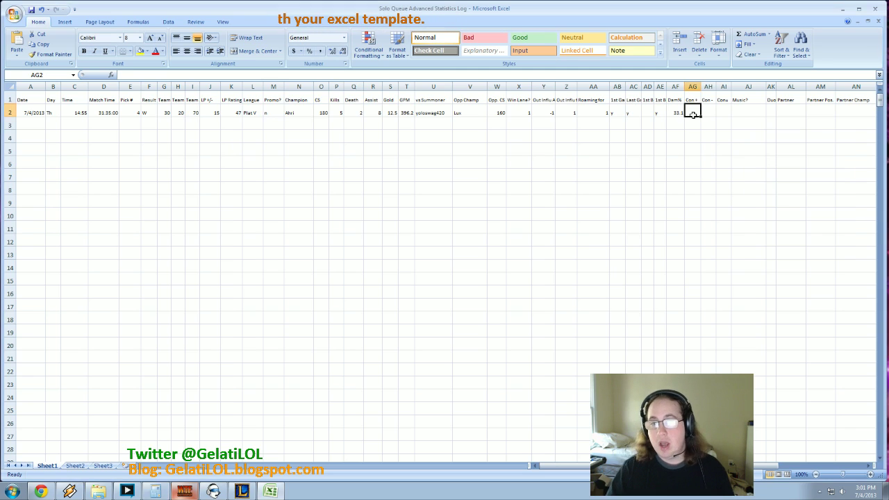
pyautogui.write('13')
pyautogui.press('Tab')
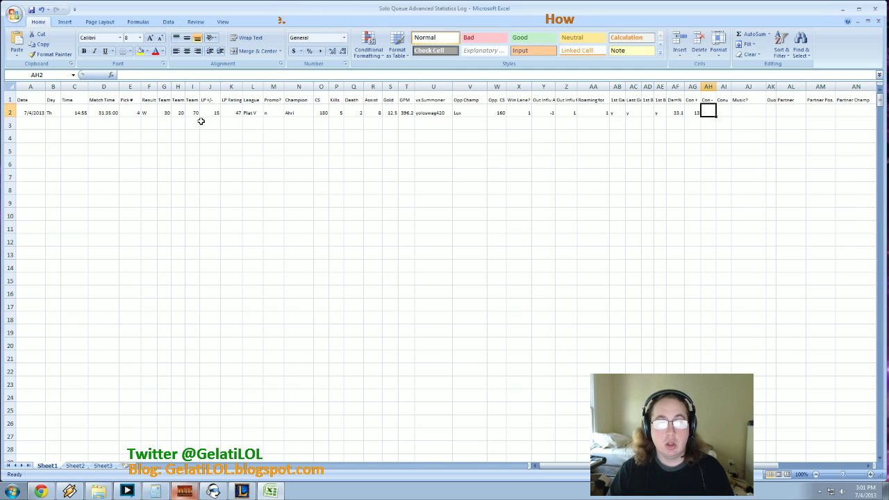
# Step: Work out the Con - share for 2 in the Calculator and enter 10 under Con - in AH2
pyautogui.click(154, 491)
pyautogui.click(795, 203)
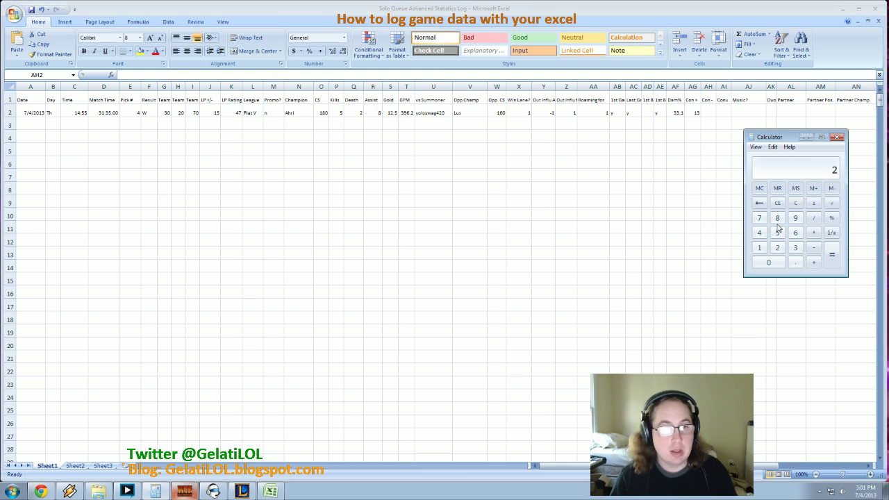
pyautogui.press('Return')
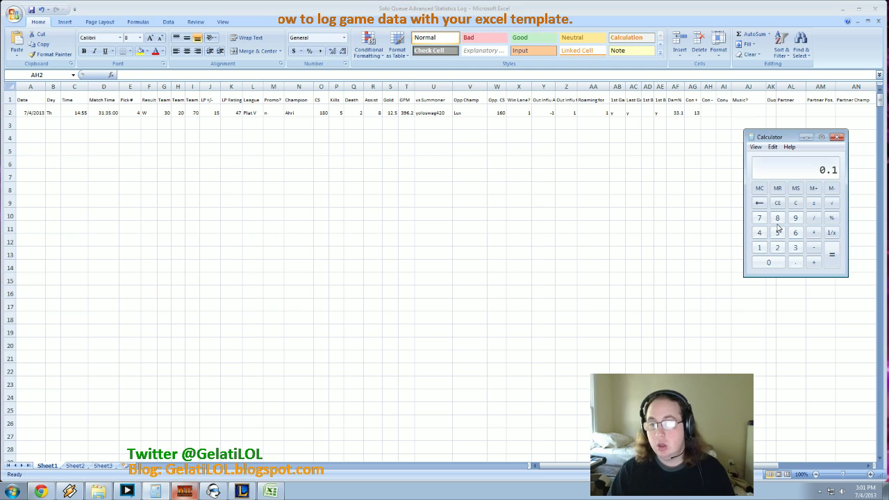
pyautogui.click(709, 112)
pyautogui.write('10')
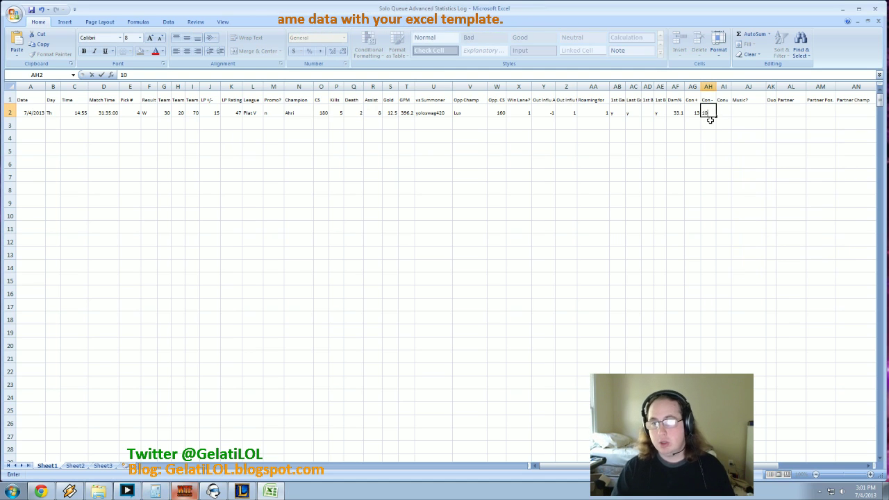
pyautogui.press('Tab')
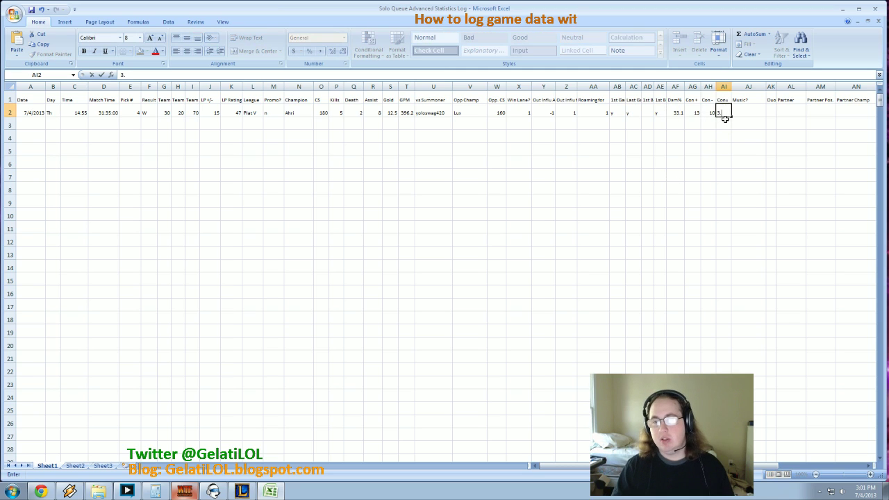
# Step: Enter 3 in AI2 and The Glitch Mob under Music? in AJ2
pyautogui.write('3')
pyautogui.press('Tab')
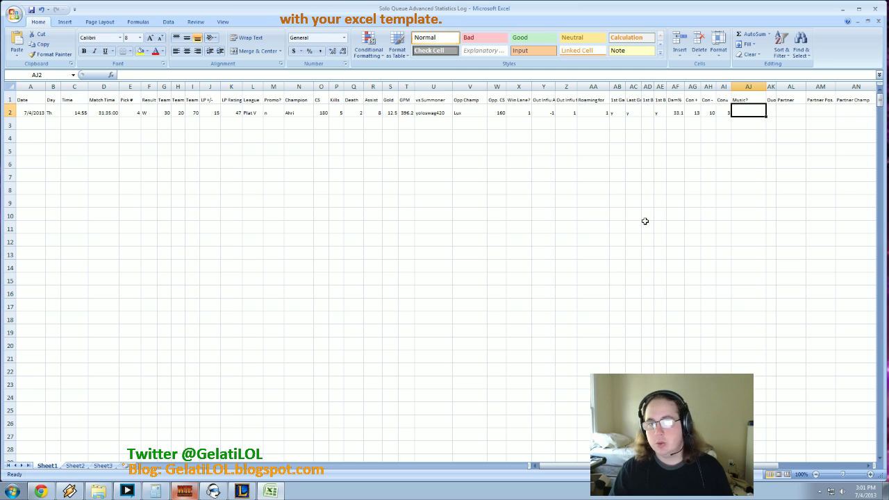
pyautogui.write('The')
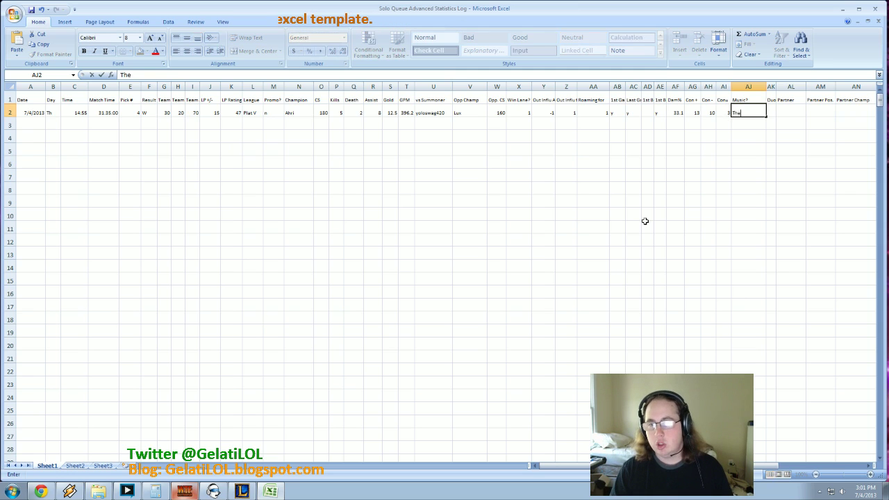
pyautogui.write(' Glitch Mob')
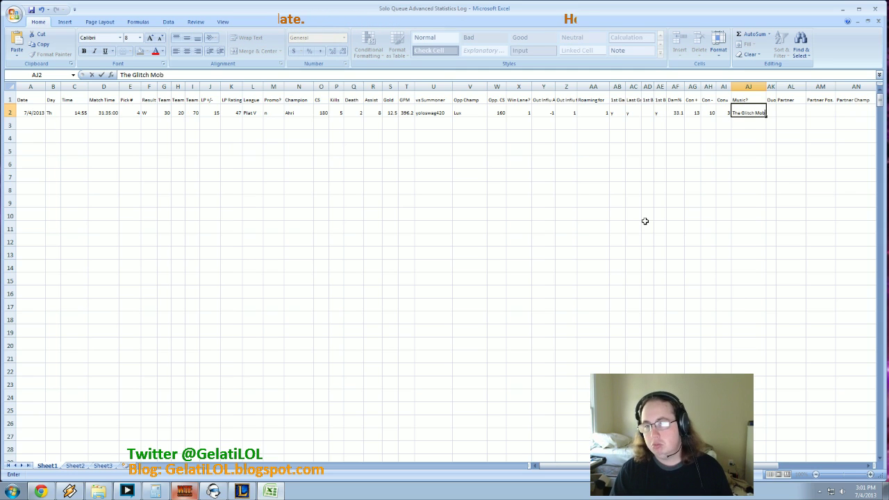
pyautogui.press('Tab')
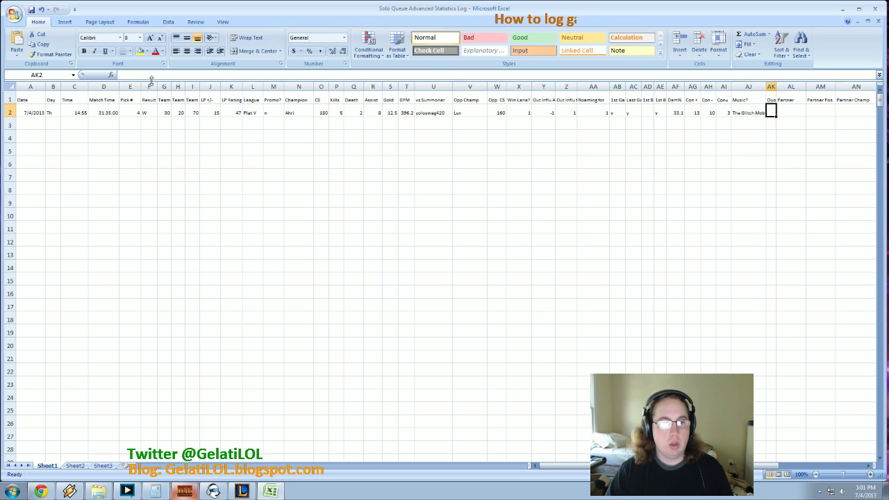
pyautogui.click(769, 99)
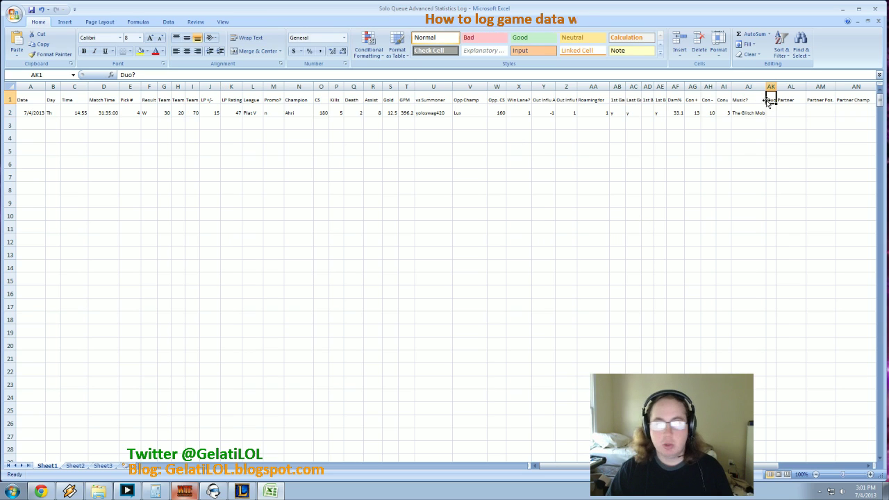
pyautogui.click(772, 113)
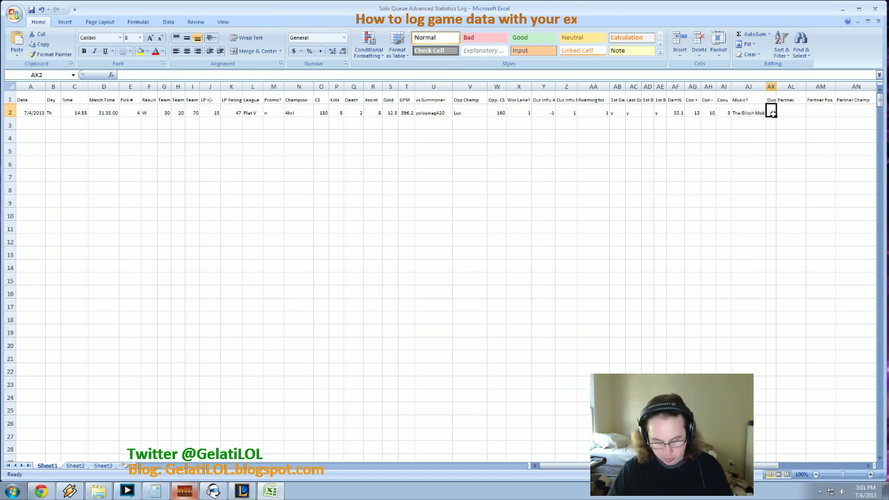
pyautogui.write('n')
pyautogui.press('Tab')
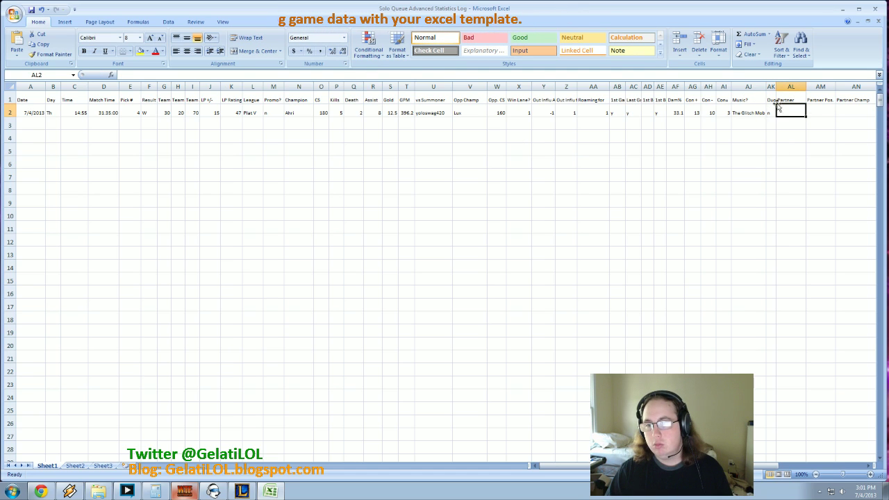
pyautogui.click(776, 112)
pyautogui.write('y')
pyautogui.press('Tab')
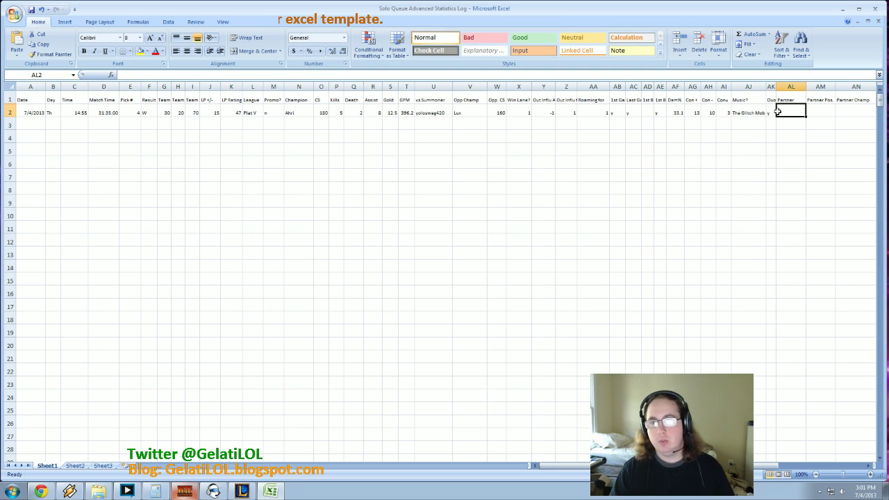
pyautogui.write('720')
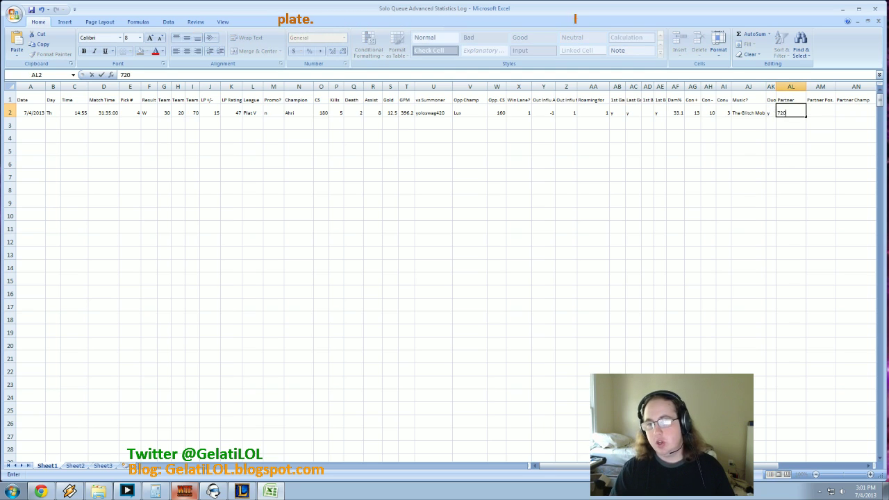
pyautogui.write('noscope')
pyautogui.press('Tab')
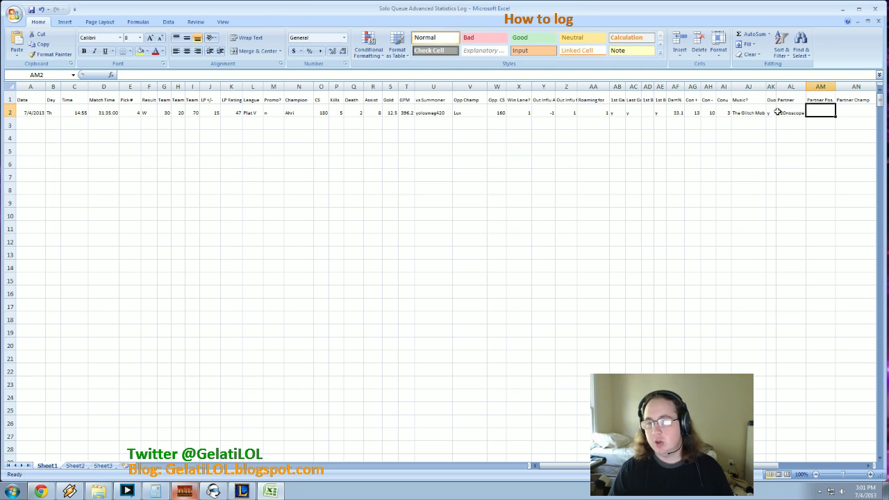
# Step: Fill in the duo partner's details in row 2: Top under Partner Pos., Rumble under Partner Champ and 5 under Pick #
pyautogui.write('Top')
pyautogui.press('Tab')
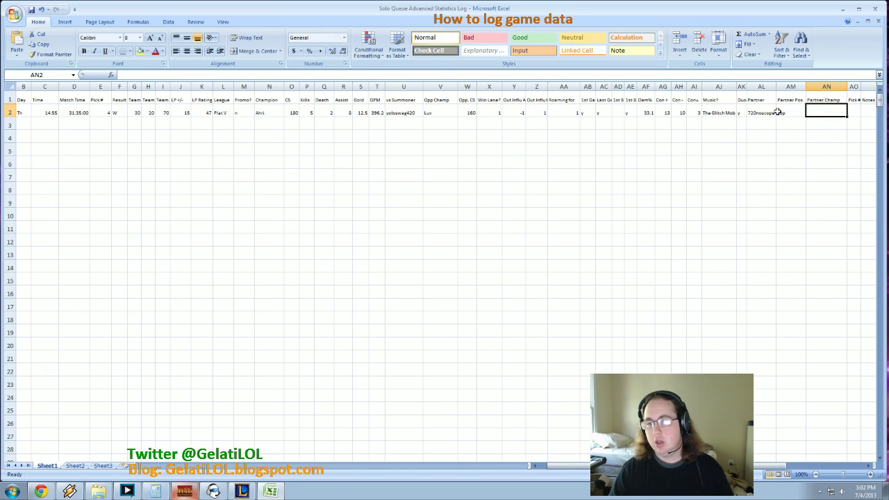
pyautogui.write('Rumble')
pyautogui.press('Tab')
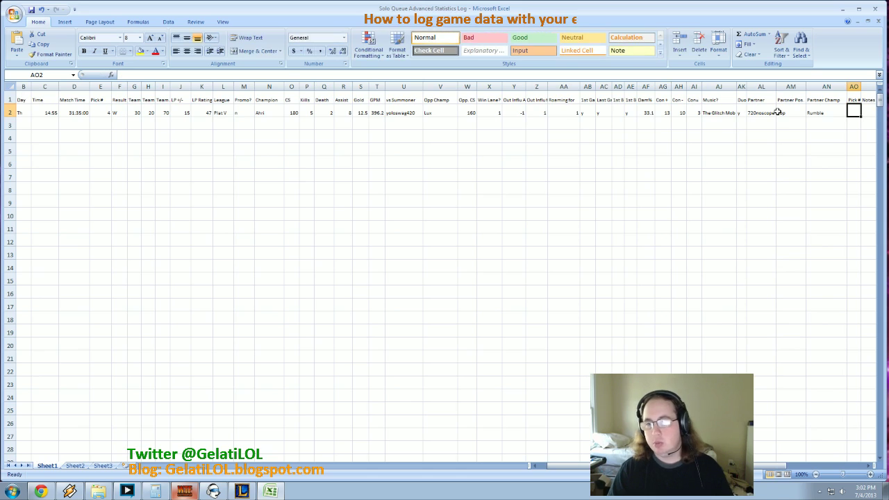
pyautogui.write('5')
pyautogui.press('Tab')
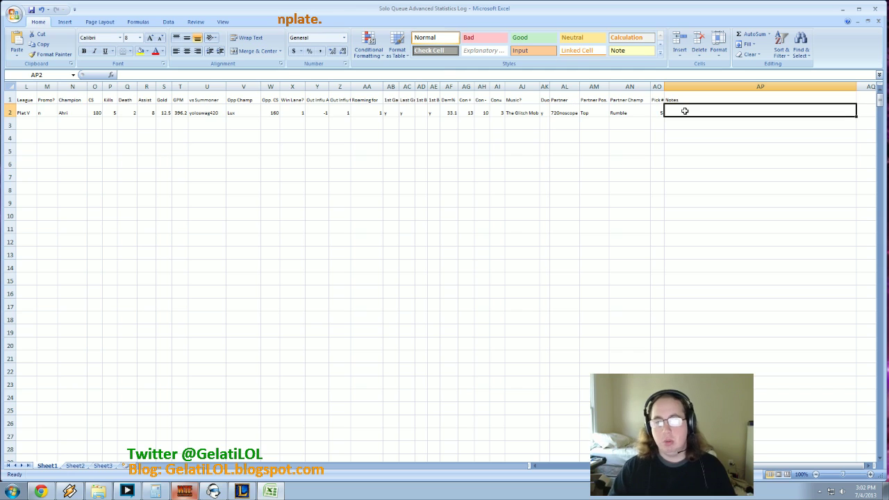
# Step: Start the Notes entry in AP2 with "Our adc disconnected. I was lagging heavily."
pyautogui.click(545, 111)
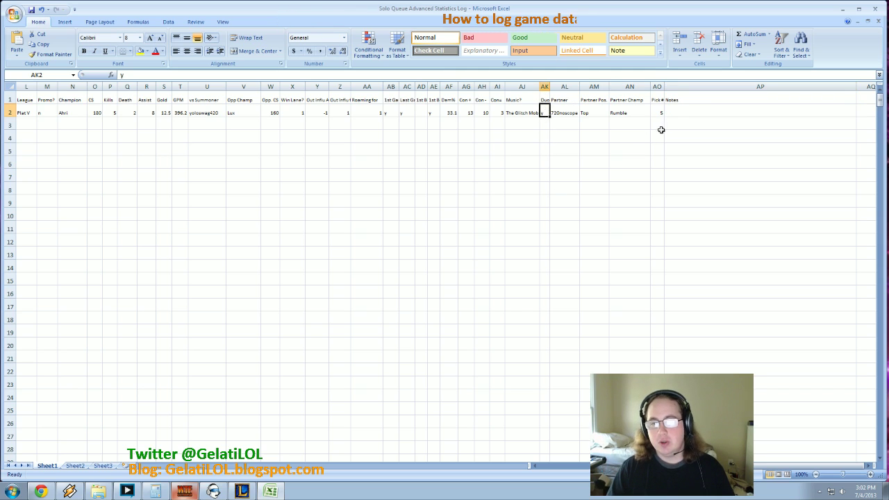
pyautogui.click(684, 110)
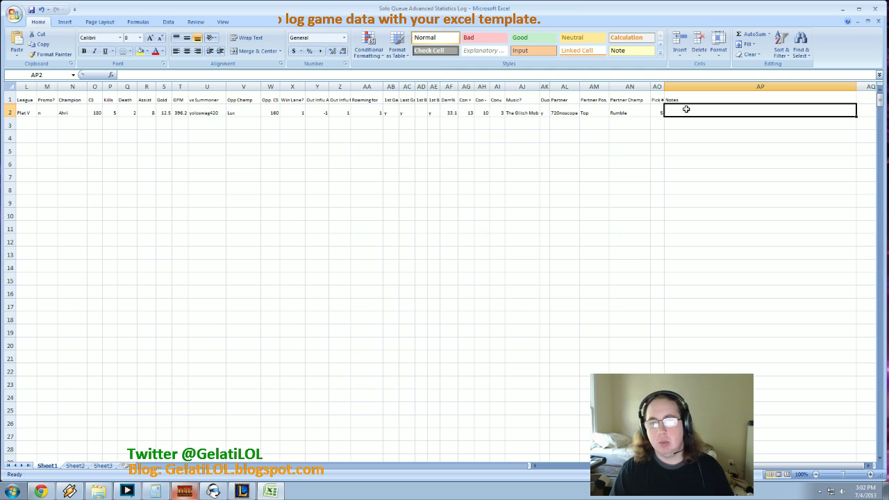
pyautogui.write('Ou')
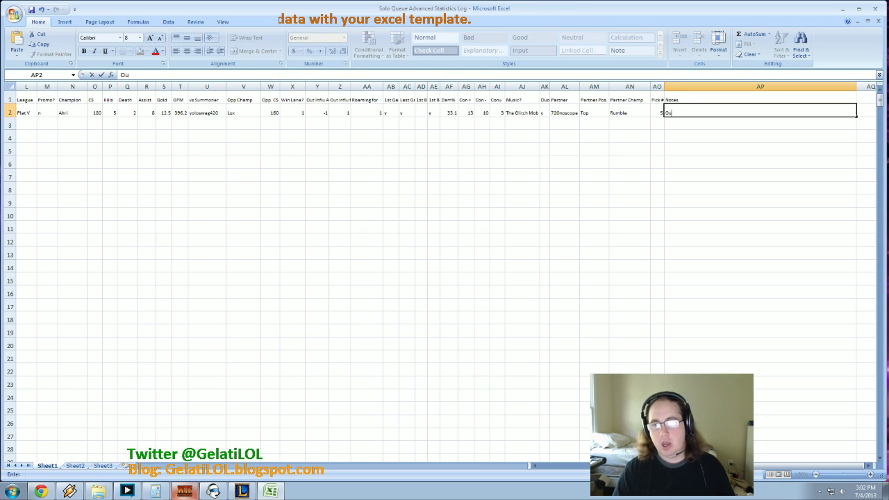
pyautogui.write('r adc d')
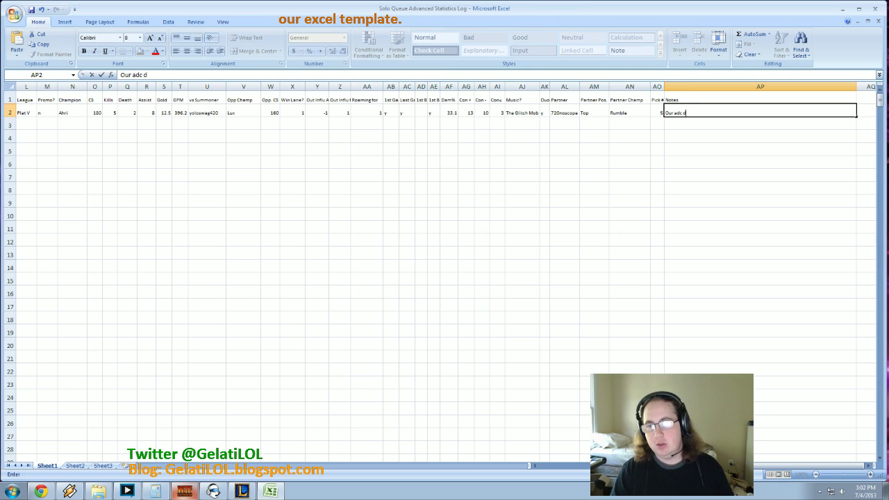
pyautogui.write('isconnected.')
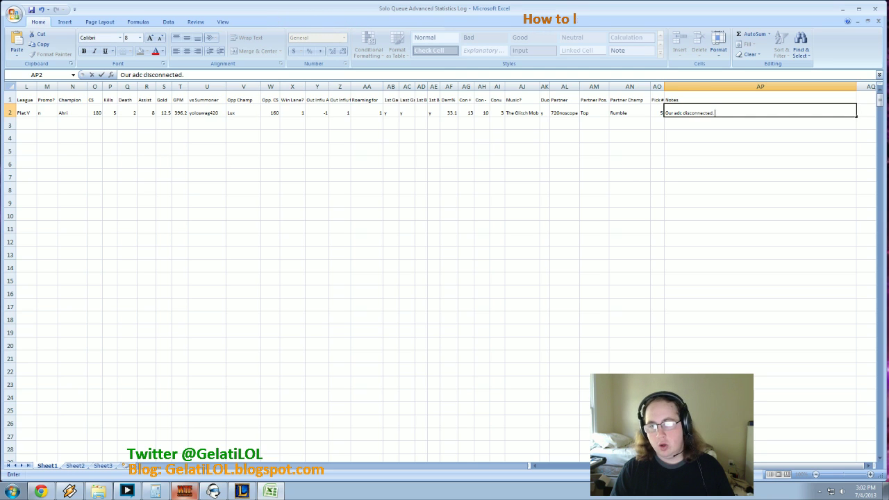
pyautogui.write(' I was')
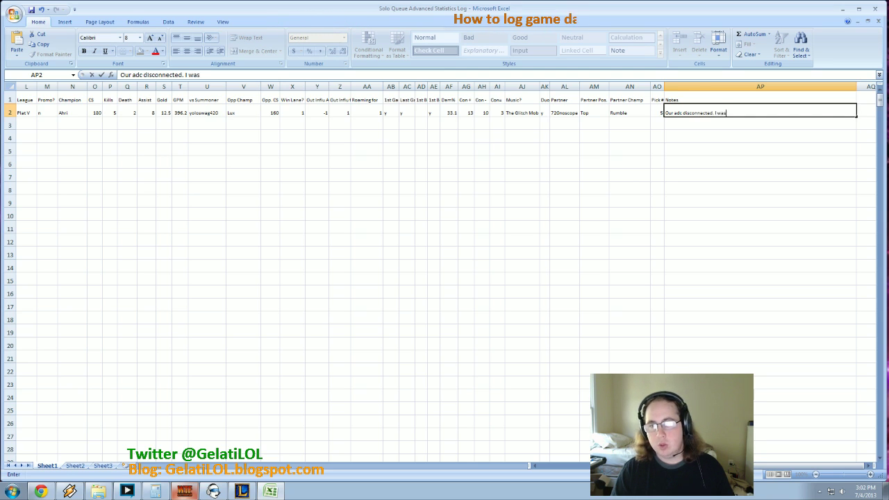
pyautogui.write(' lagging heavily. I go')
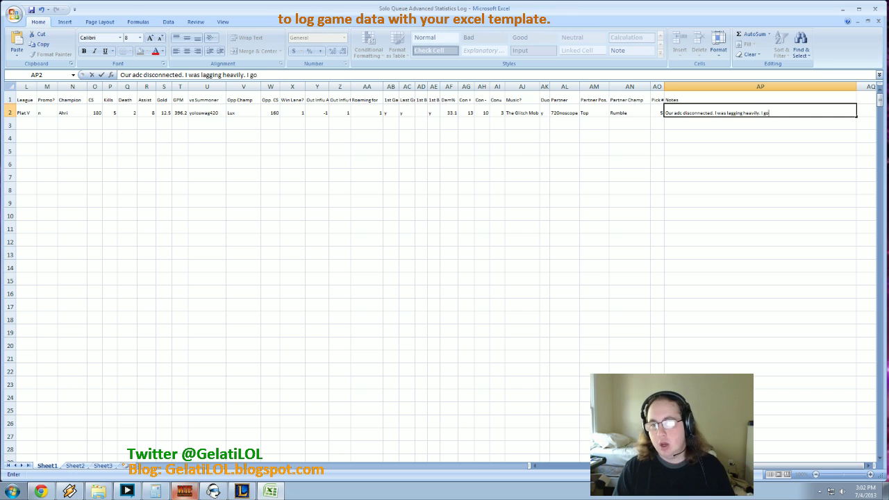
# Step: Continue the note with "I got a big lead early in lane phase and pressured around the map a lot more than she did."
pyautogui.write('lead ear')
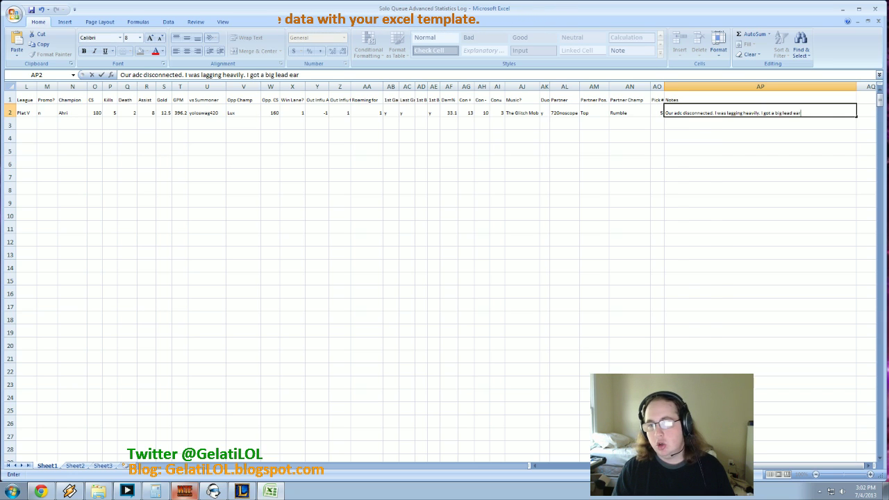
pyautogui.write('ly in lane phase and')
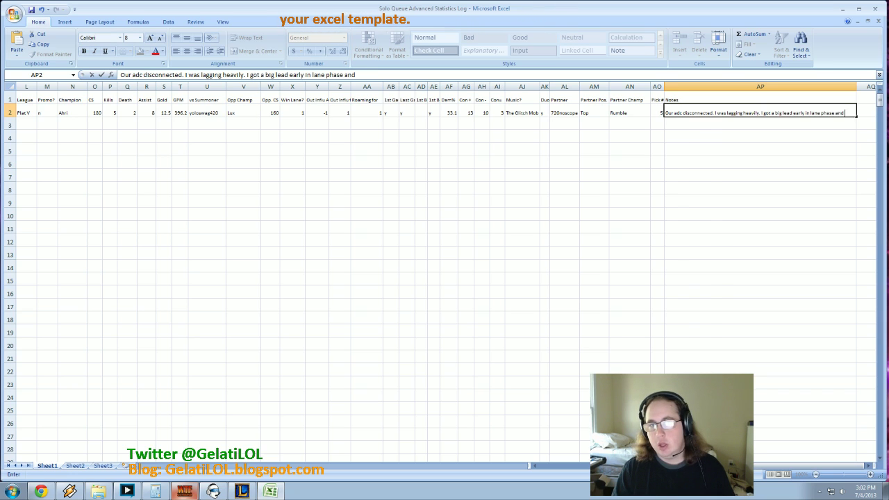
pyautogui.write(' pressured around the map')
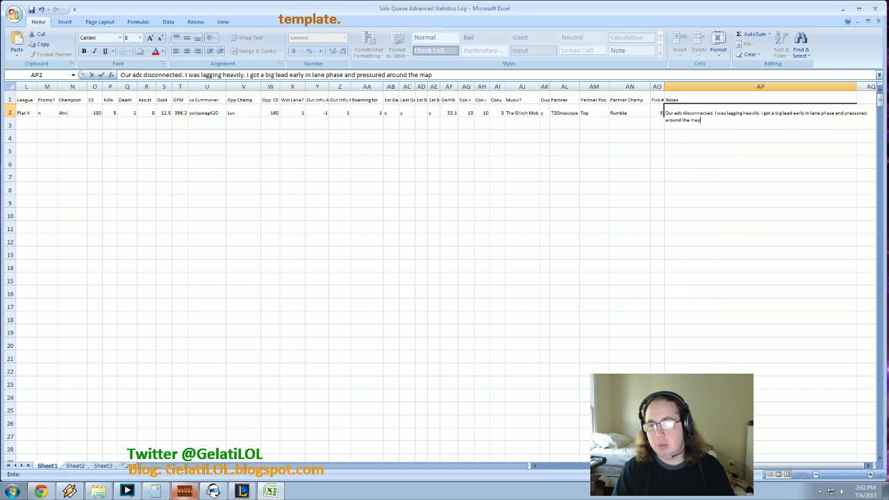
pyautogui.write(' a lot more than she did.')
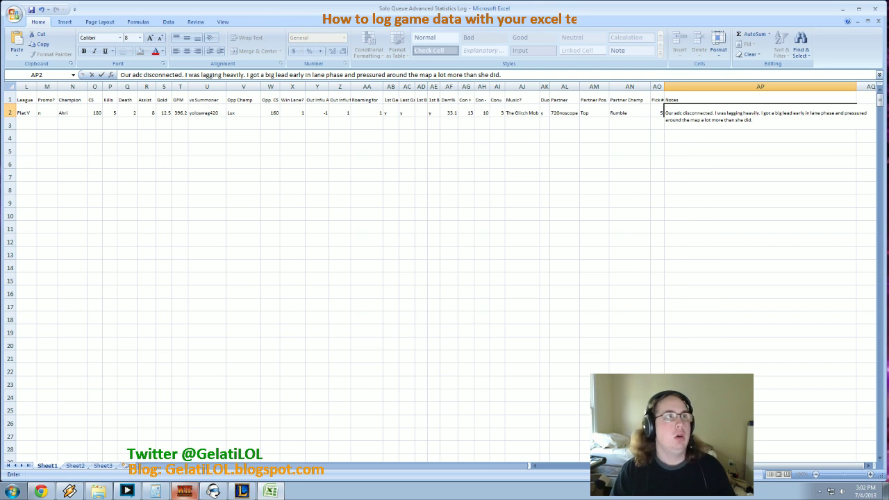
# Step: Finish the AP2 note with "Make sure to always come back with wards when you want to roam." and save the workbook
pyautogui.write('M')
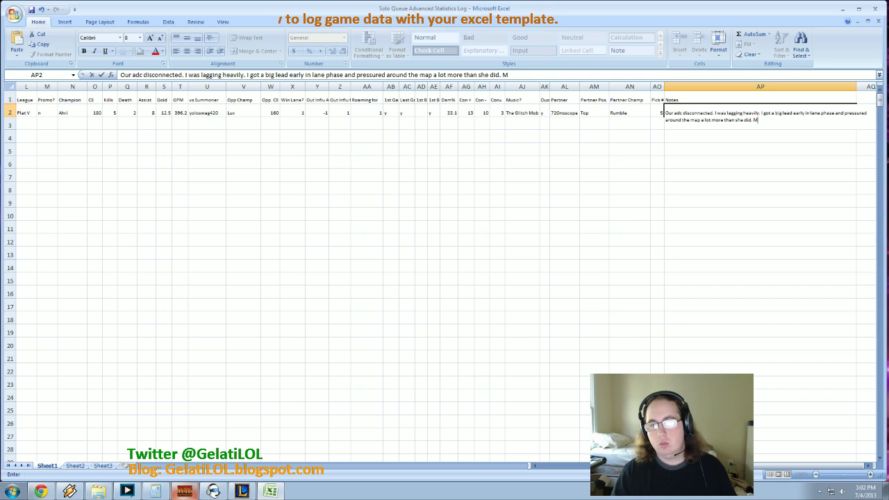
pyautogui.write('ake sure al alwa')
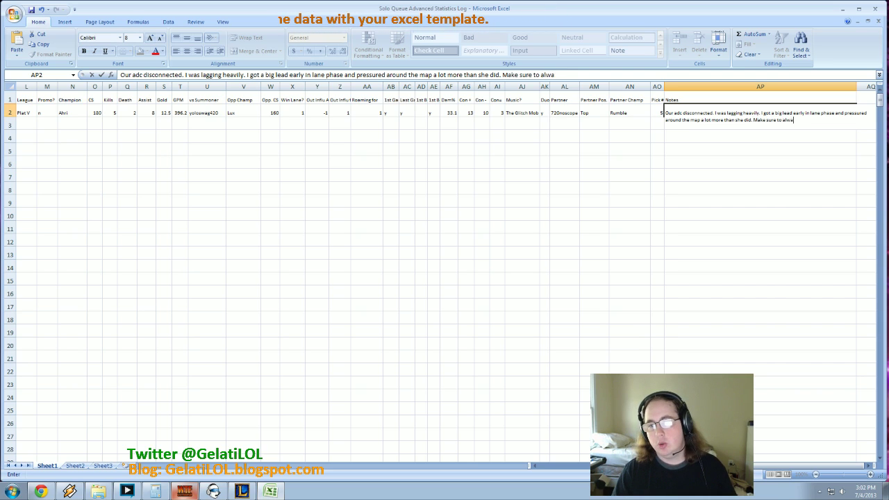
pyautogui.write('ys come')
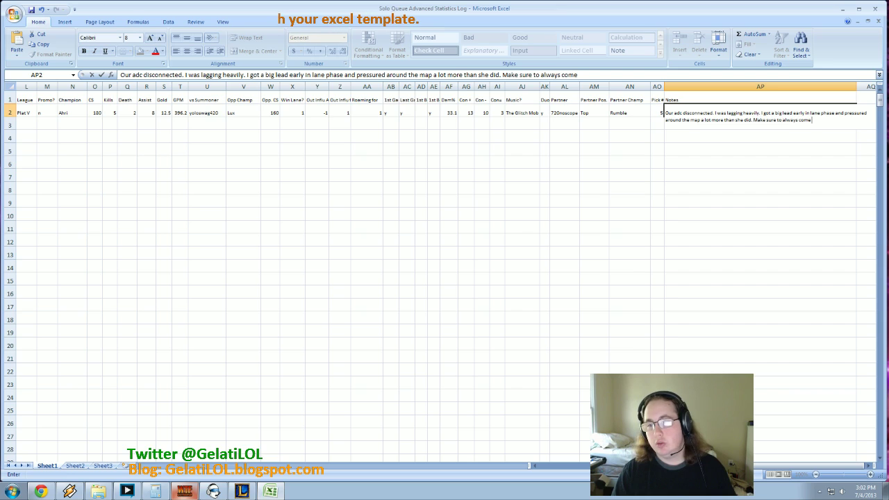
pyautogui.write('ack with wards')
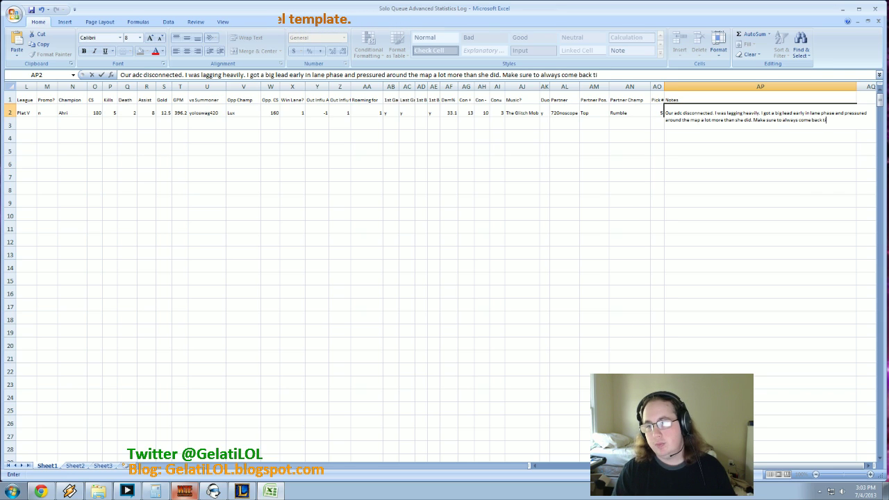
pyautogui.write(' when yo')
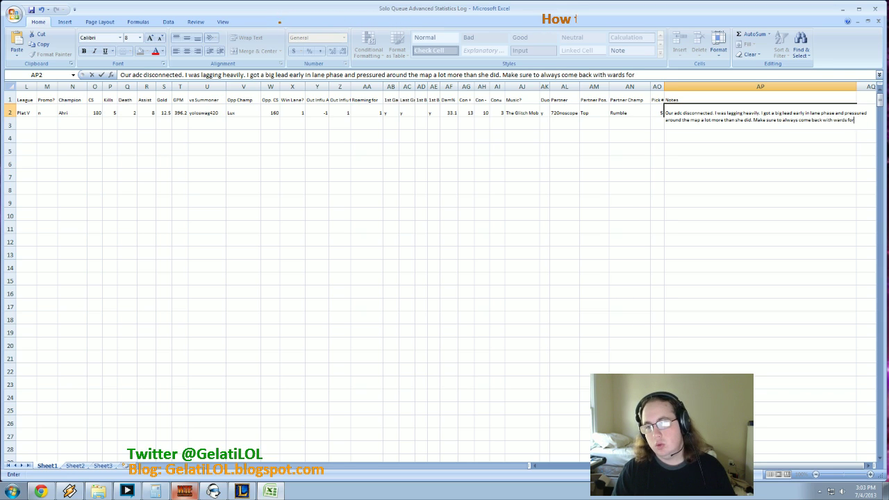
pyautogui.write('u want to roam.')
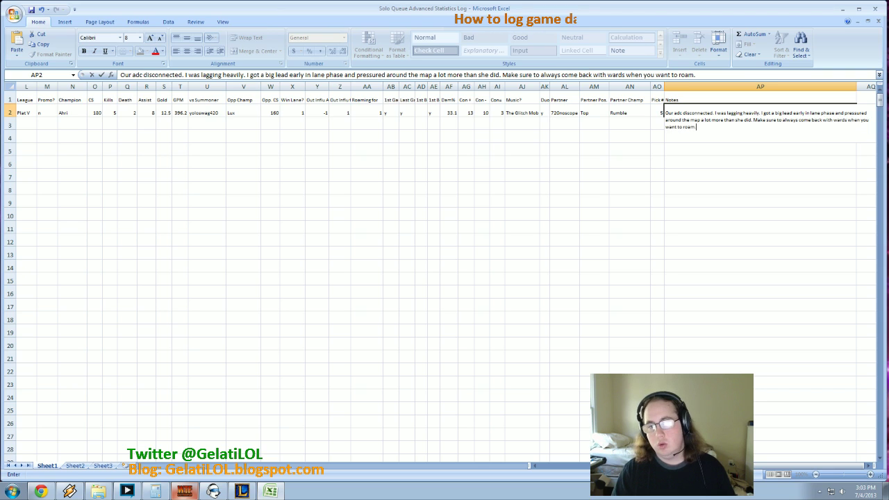
pyautogui.hotkey('ctrl', 's')
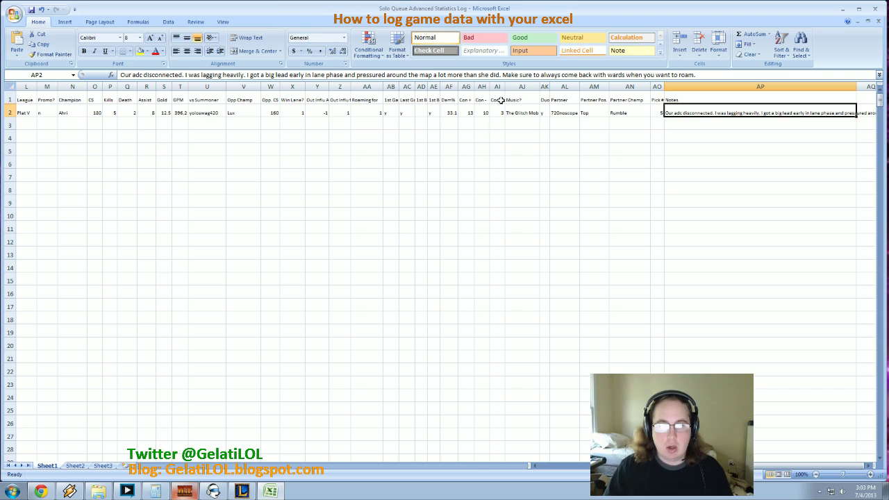
# Step: Review the full Notes text in AP2 and the completed match entry across row 2
pyautogui.click(676, 78)
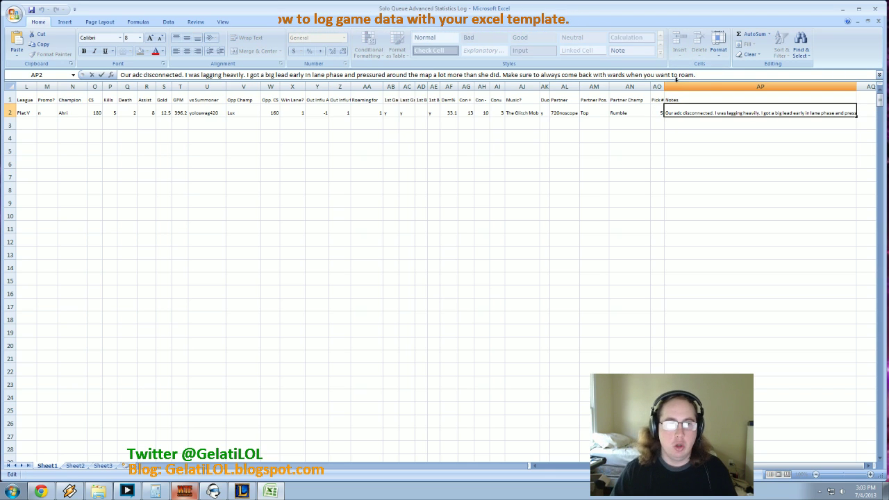
pyautogui.hscroll(-5, 470, 427)
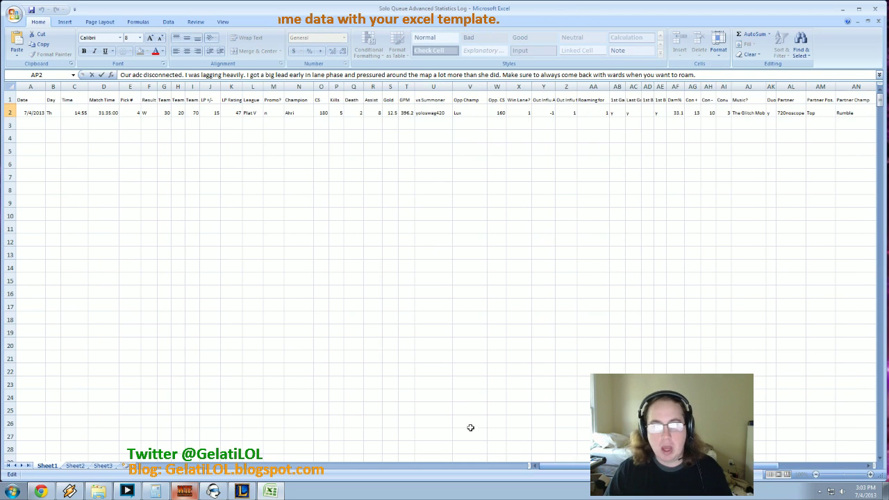
pyautogui.moveTo(577, 465); pyautogui.dragTo(790, 438)
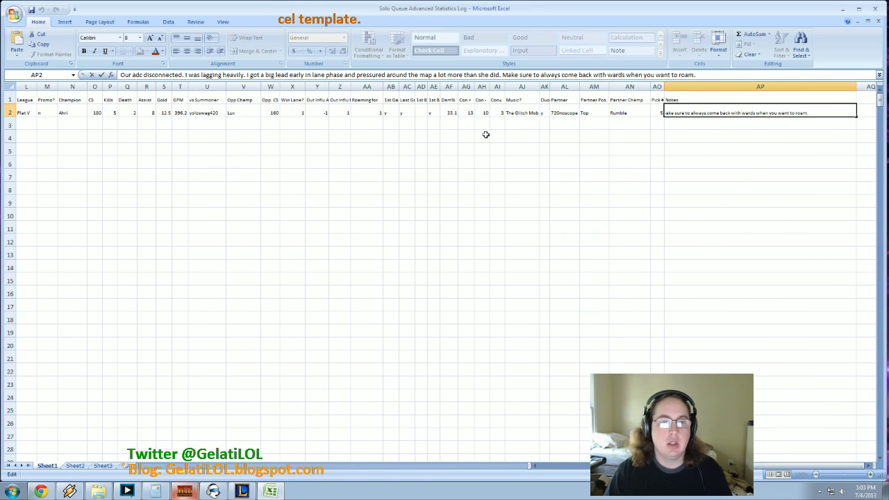
pyautogui.click(657, 133)
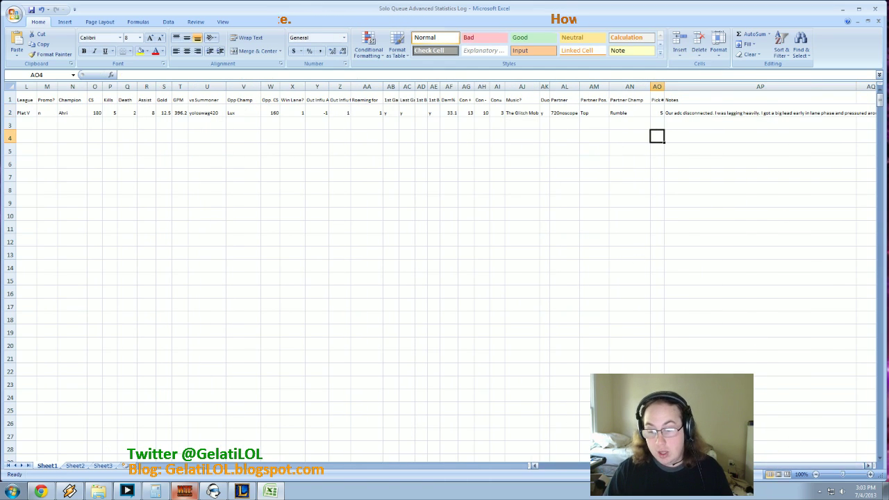
pyautogui.moveTo(757, 465); pyautogui.dragTo(549, 465)
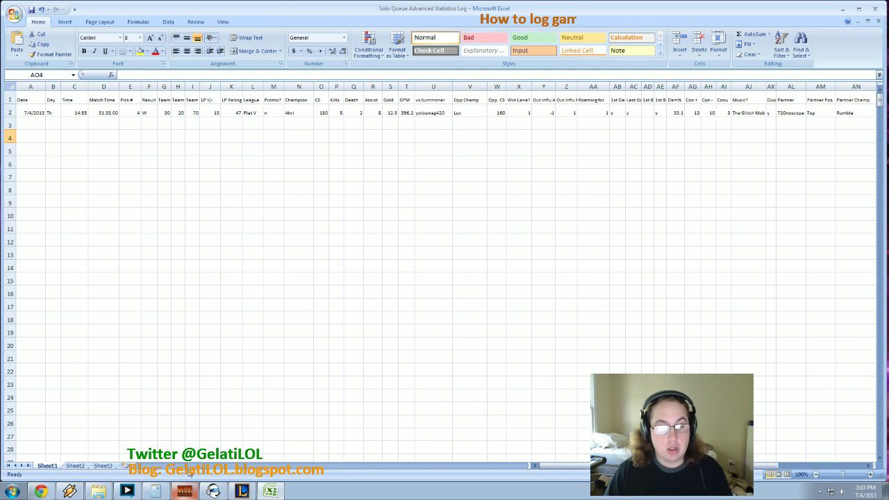